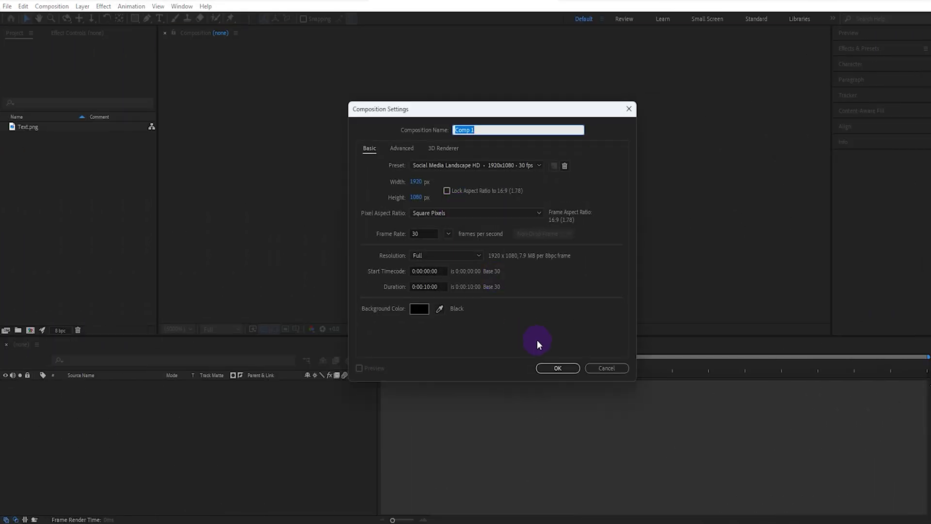
Step: Create a 1920x1080, 30 fps, 10-second composition and add a full-size white solid named TEXT1
click(558, 368)
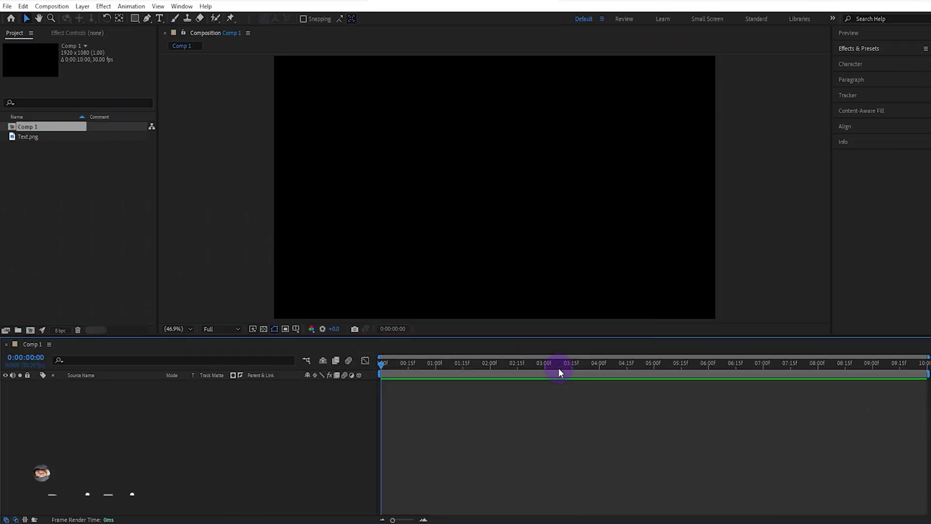
right_click(209, 130)
mouse_move(240, 137)
click(358, 163)
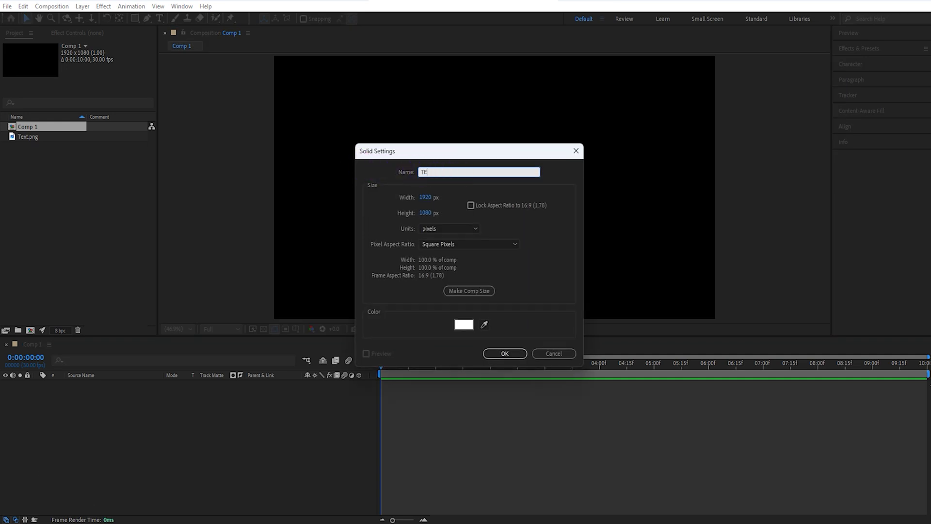
click(504, 353)
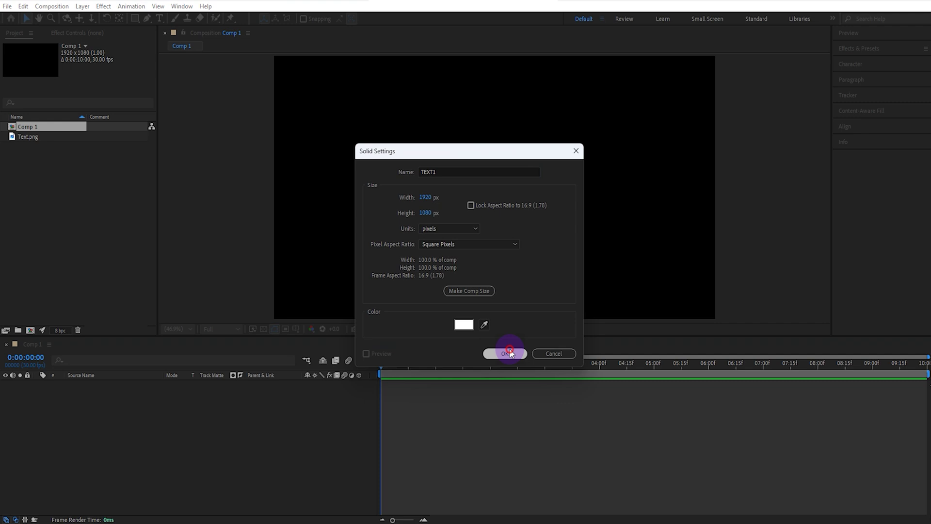
Step: Place Text.png above the TEXT1 solid, shift it toward the upper left of the frame, and lock its layer
drag(75, 147, 120, 384)
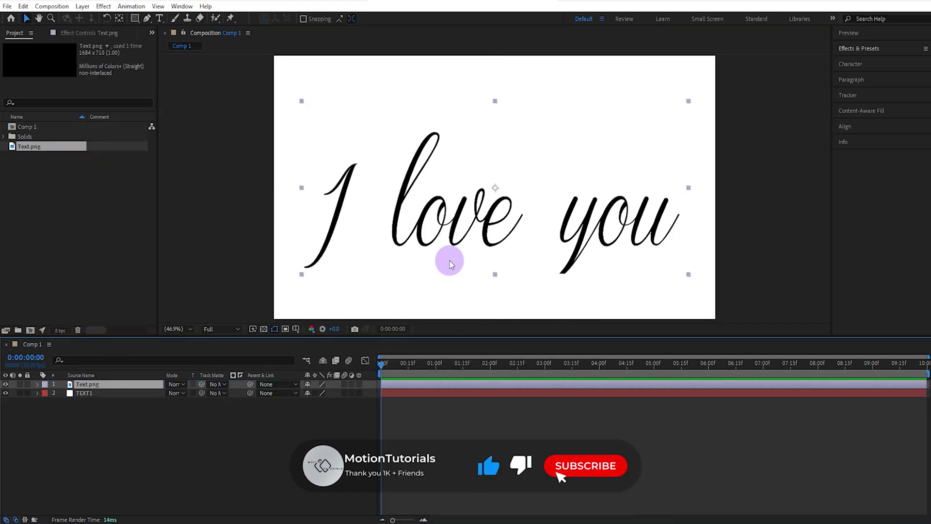
drag(485, 227, 464, 203)
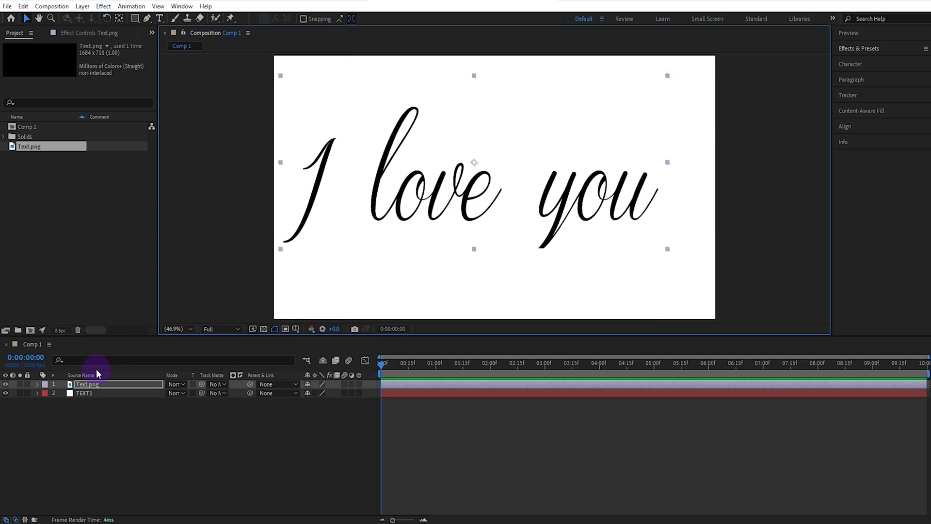
click(25, 384)
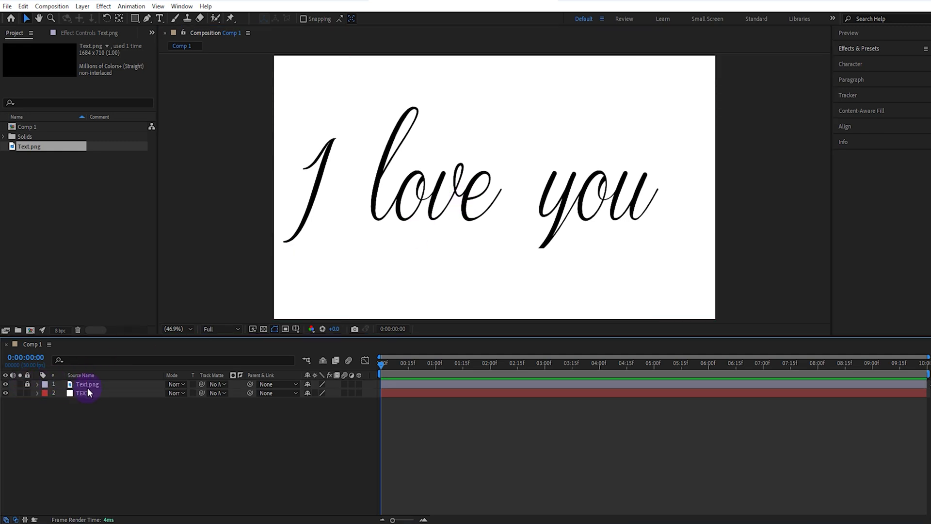
Step: Trace the letter "l" of "love" on the TEXT1 solid with the Pen tool, following the loop from its crossing point down to the base
click(111, 394)
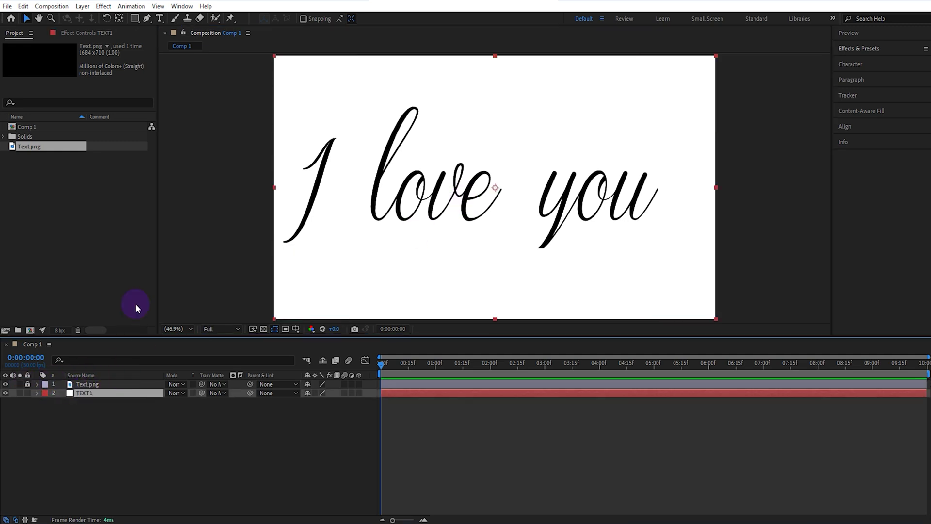
click(147, 18)
key(period)
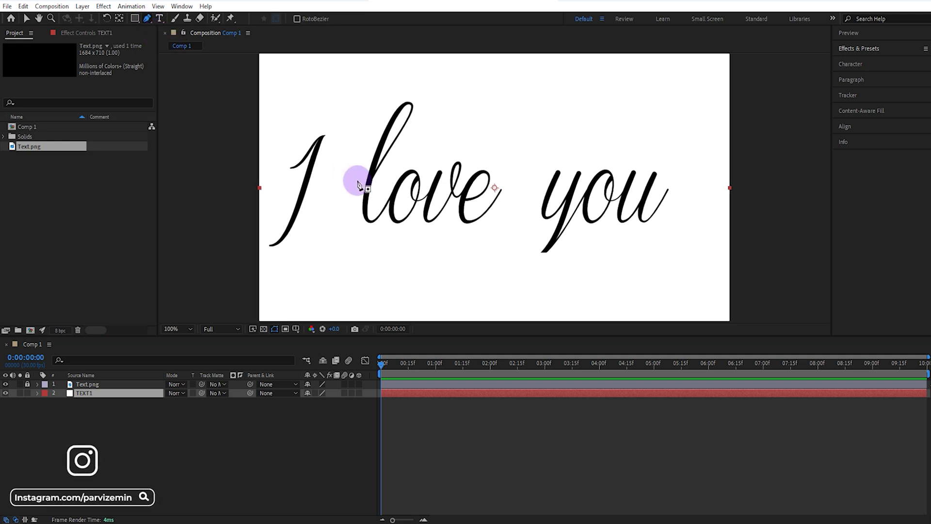
scroll(355, 177, up, 1)
key(space)
drag(330, 145, 461, 193)
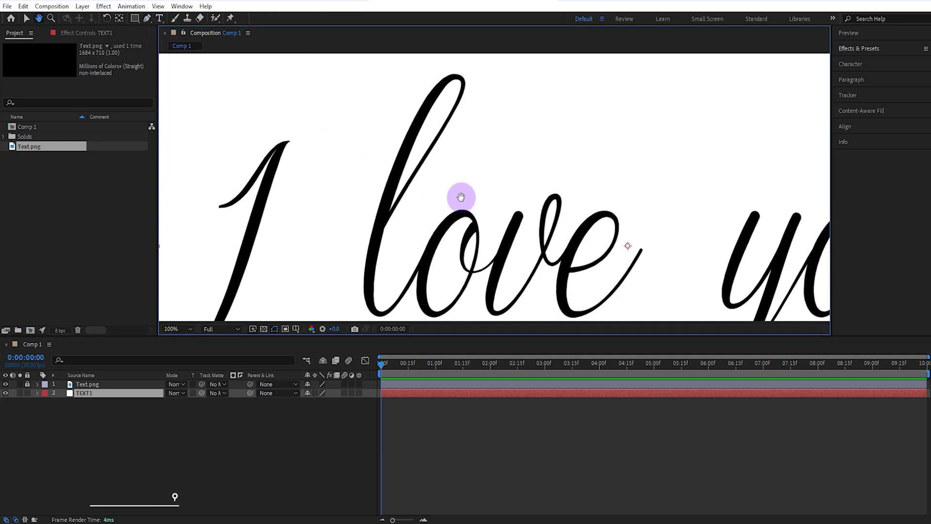
click(379, 228)
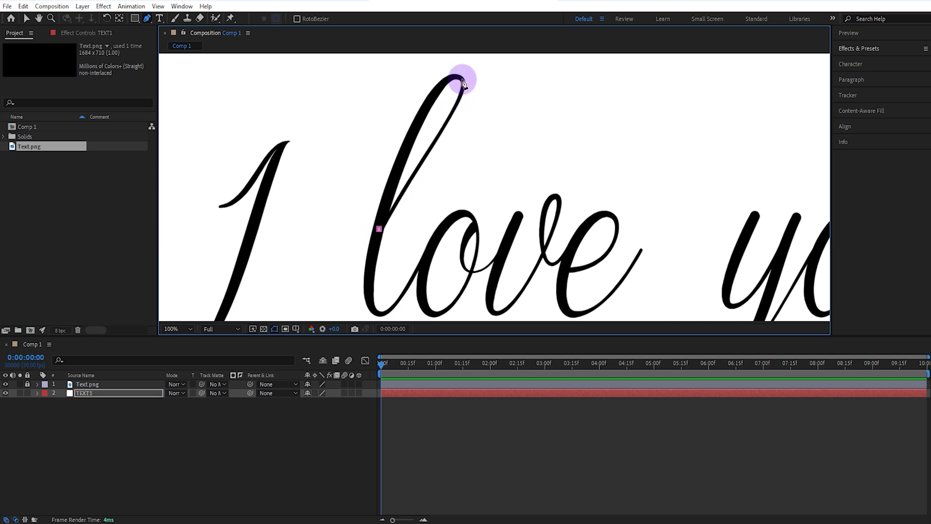
drag(462, 79, 445, 69)
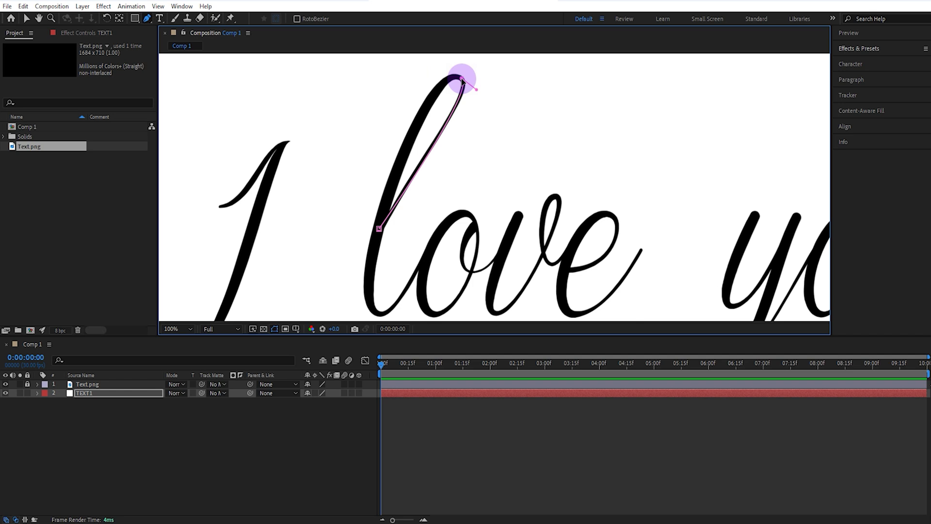
scroll(395, 150, down, 1)
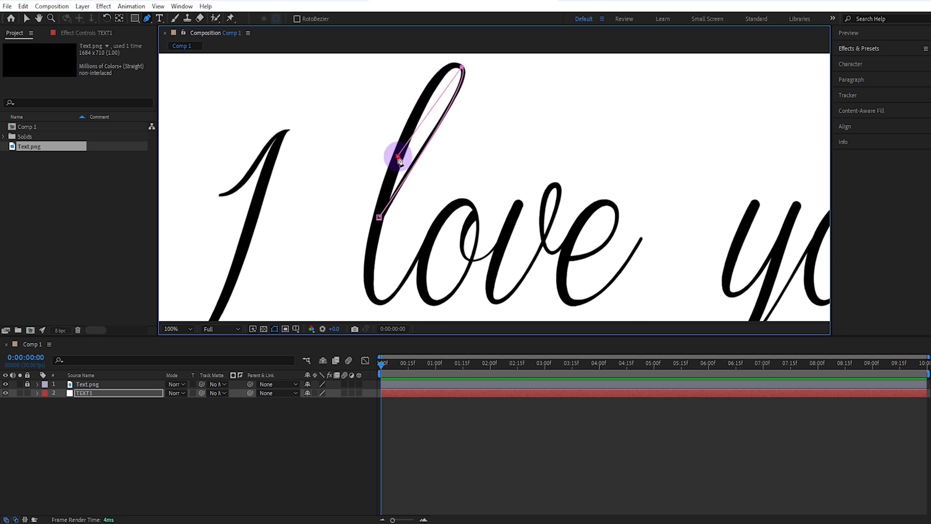
mouse_move(395, 150)
mouse_down()
mouse_move(386, 208)
mouse_move(357, 264)
mouse_move(388, 182)
mouse_up()
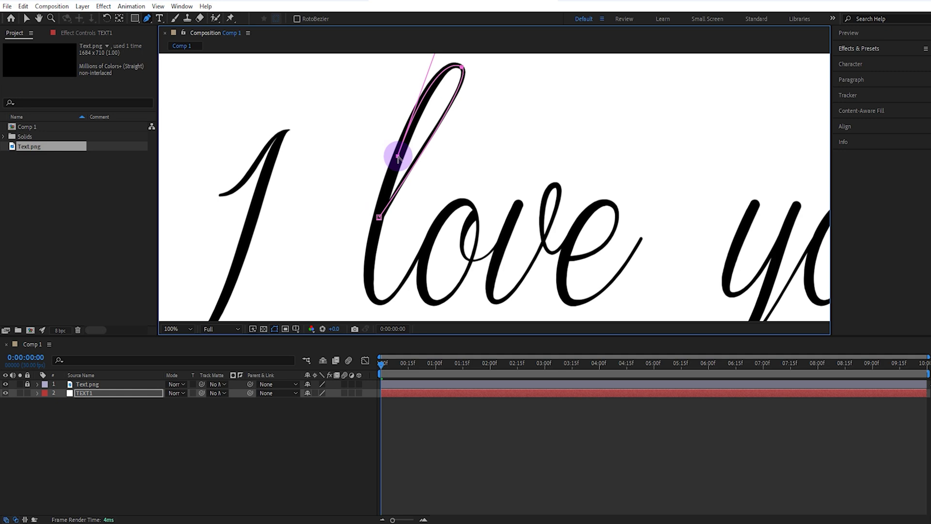
drag(428, 216, 445, 145)
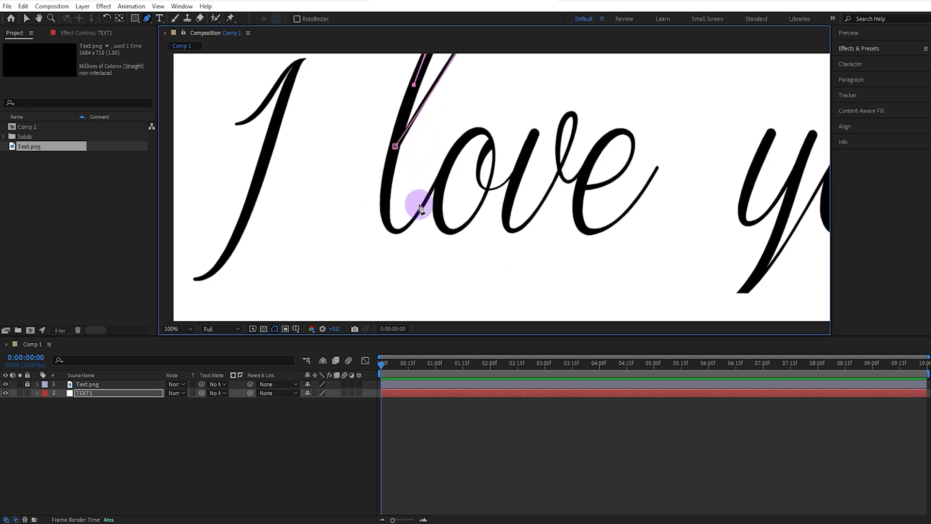
mouse_move(391, 227)
mouse_down()
mouse_move(414, 253)
mouse_move(402, 235)
mouse_up()
Step: Continue the mask path around the letter "o" and through its small inner loop to the start of the "v"
drag(445, 165, 495, 160)
mouse_move(448, 233)
mouse_down()
mouse_move(401, 249)
mouse_move(418, 232)
mouse_move(439, 235)
mouse_up()
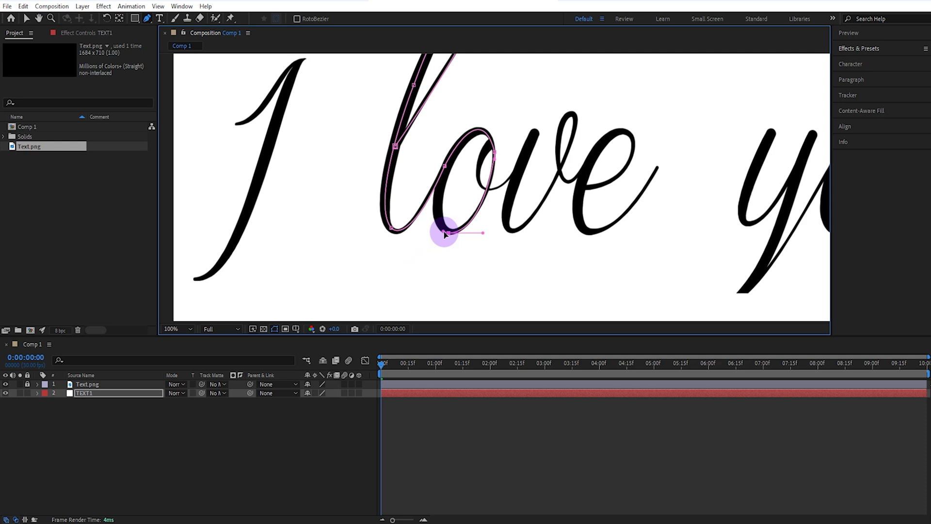
mouse_move(446, 172)
mouse_down()
mouse_move(465, 128)
mouse_move(451, 162)
mouse_move(515, 177)
mouse_move(499, 162)
mouse_move(515, 187)
mouse_move(486, 210)
mouse_move(481, 184)
mouse_move(546, 131)
mouse_up()
drag(546, 131, 518, 169)
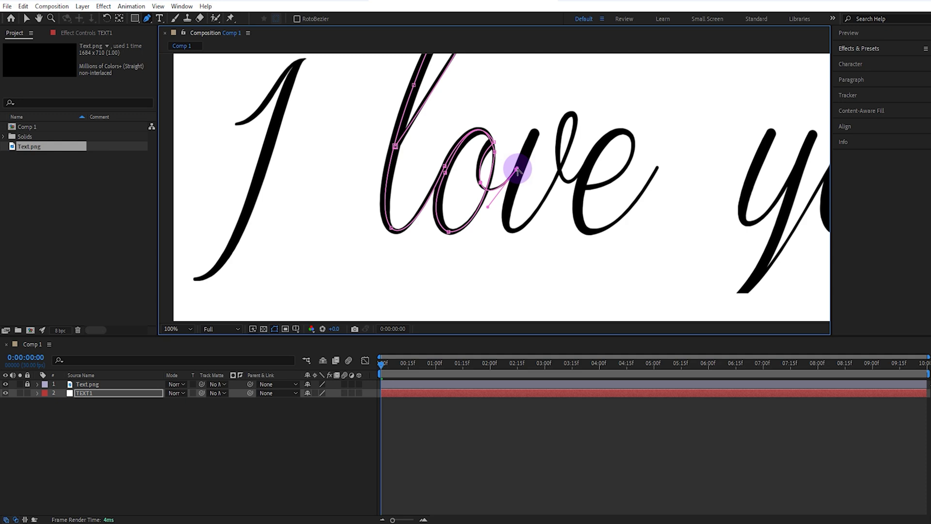
Step: Extend the mask path along the letter "v", including its closing loop at the top
click(537, 130)
mouse_move(506, 208)
mouse_down()
mouse_move(501, 241)
mouse_move(563, 170)
mouse_move(534, 213)
mouse_up()
drag(571, 145, 512, 161)
mouse_move(514, 130)
mouse_down()
mouse_move(501, 106)
mouse_move(514, 131)
mouse_up()
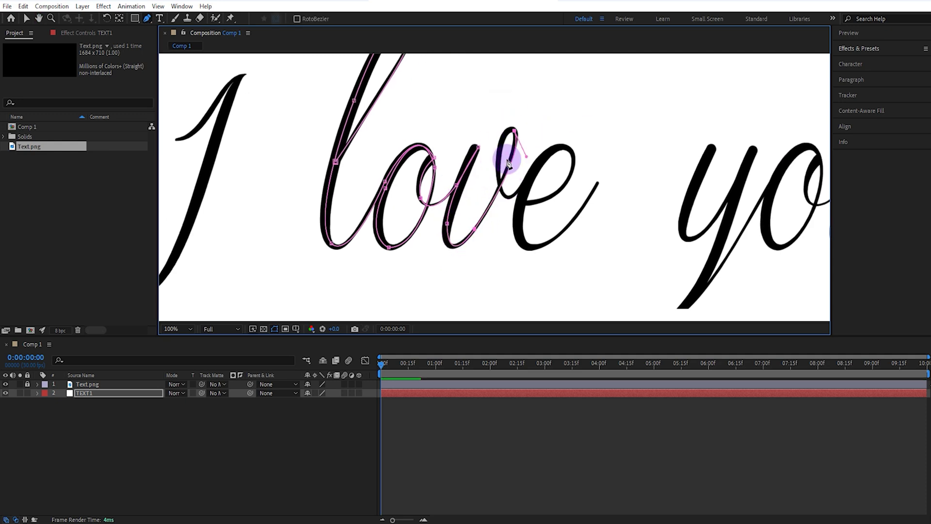
drag(499, 176, 559, 192)
Step: Finish the "love" mask path by tracing the letter "e" to the end of its tail
click(522, 200)
mouse_move(569, 150)
mouse_down()
mouse_move(551, 139)
mouse_move(569, 150)
mouse_up()
mouse_move(529, 175)
mouse_down()
mouse_move(511, 211)
mouse_move(529, 174)
mouse_up()
drag(522, 238, 552, 240)
mouse_move(600, 187)
mouse_down()
mouse_move(615, 139)
mouse_move(599, 178)
mouse_up()
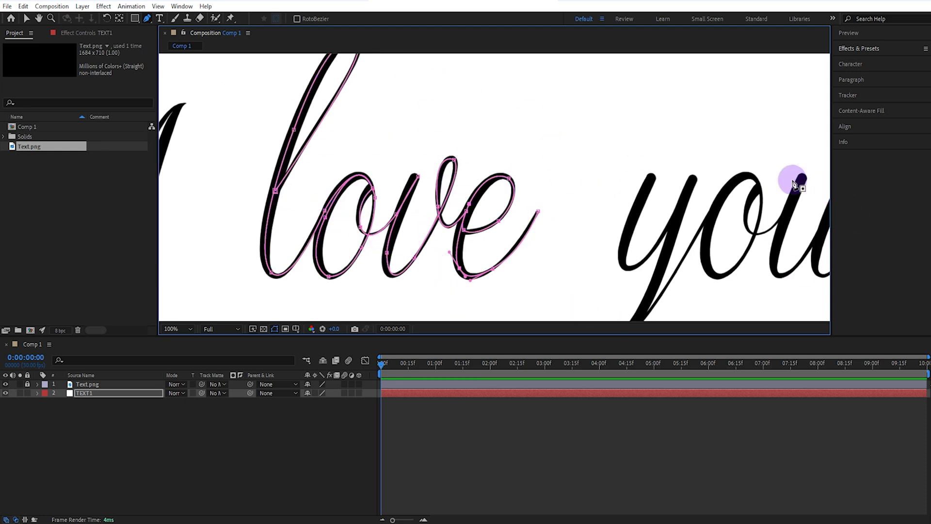
Step: Trace the word "you" as a second mask path on the TEXT1 solid and fit the whole frame in view
drag(762, 198, 582, 165)
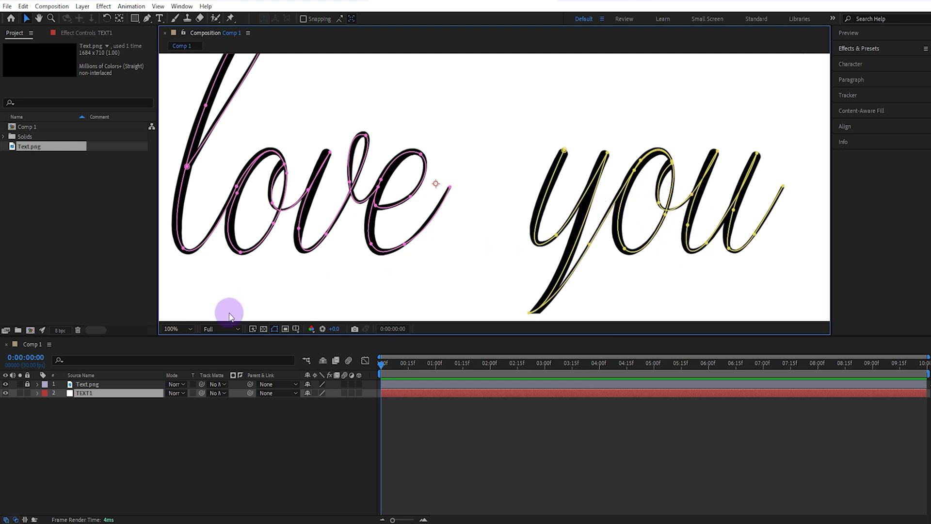
click(180, 329)
click(179, 334)
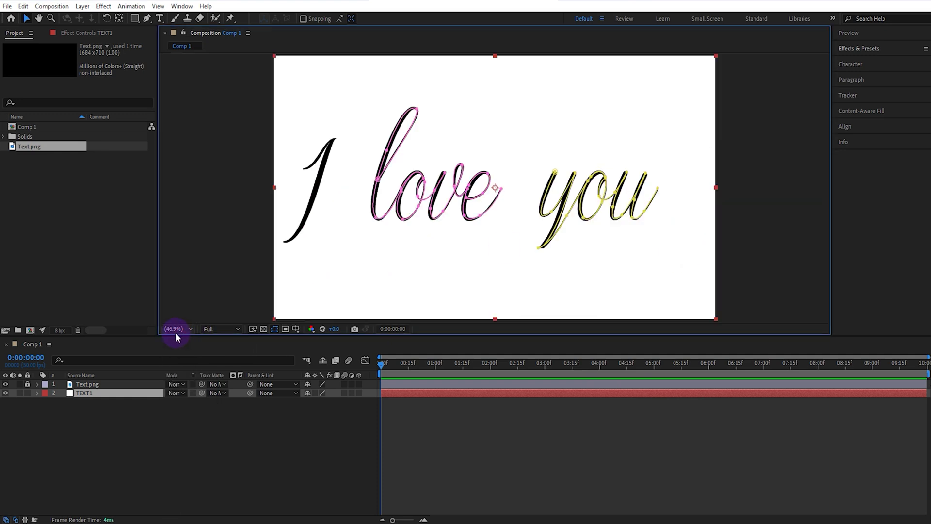
Step: Find the Thicc Stroke effect and apply it to the TEXT1 solid
click(107, 393)
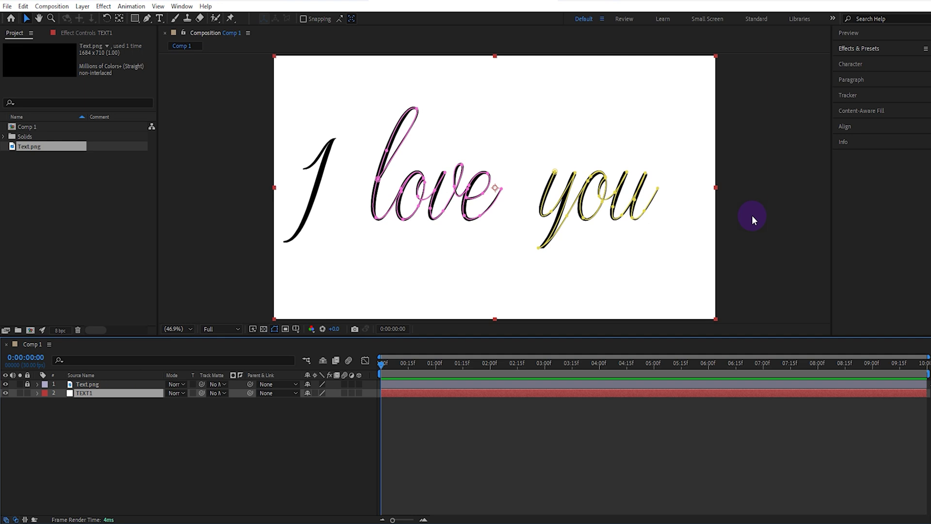
click(863, 51)
click(866, 61)
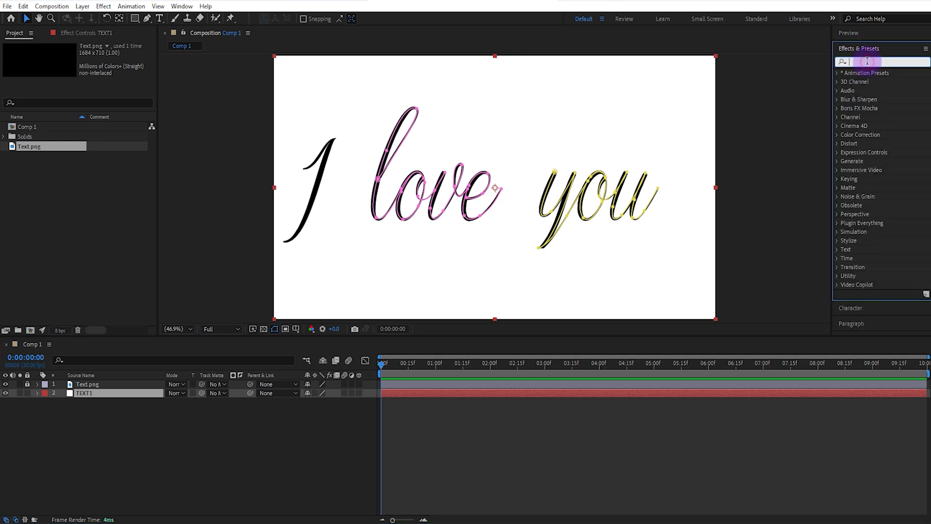
text(thic)
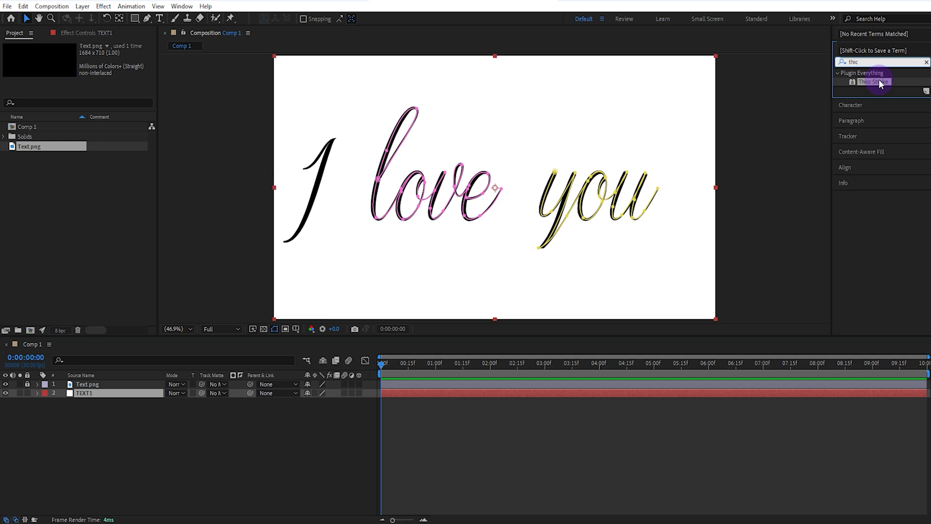
mouse_move(871, 82)
mouse_down()
mouse_move(682, 148)
mouse_move(630, 197)
mouse_move(582, 189)
mouse_up()
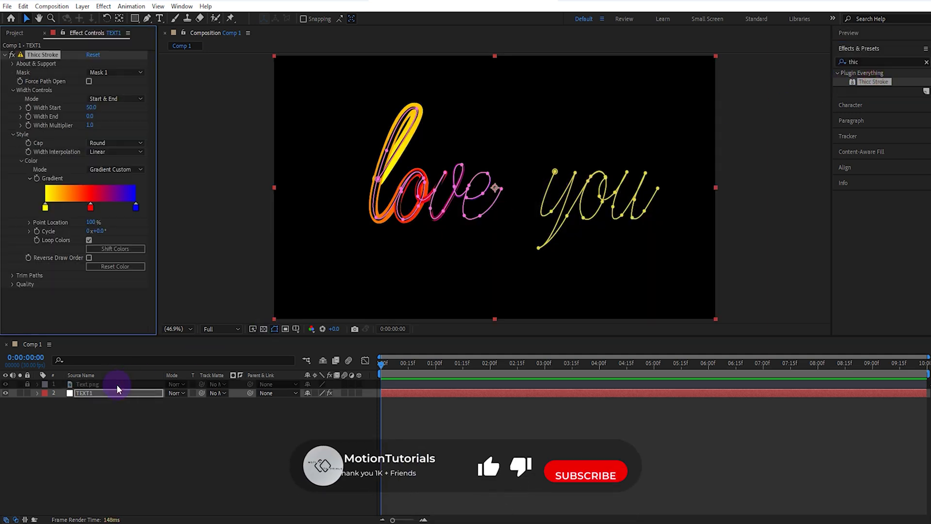
Step: Unlock the Text.png reference layer and delete it from the composition
click(27, 384)
click(87, 384)
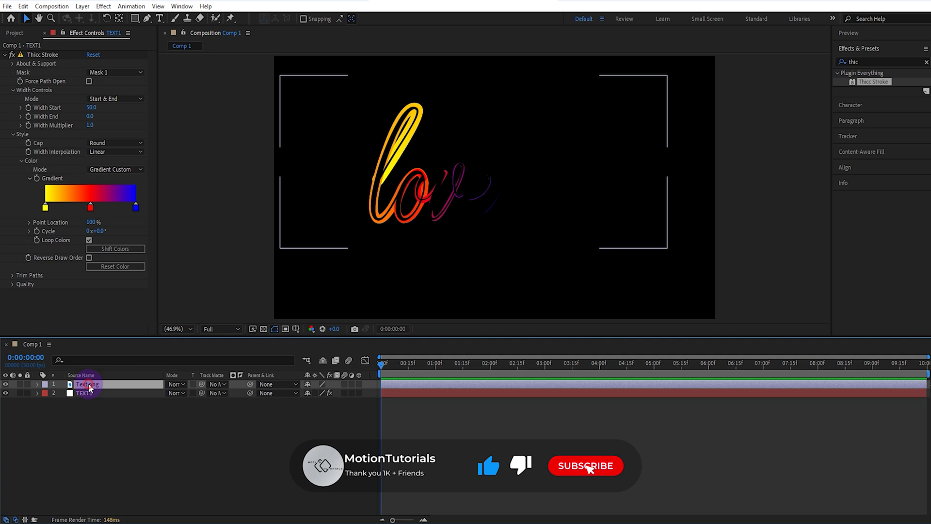
key(Delete)
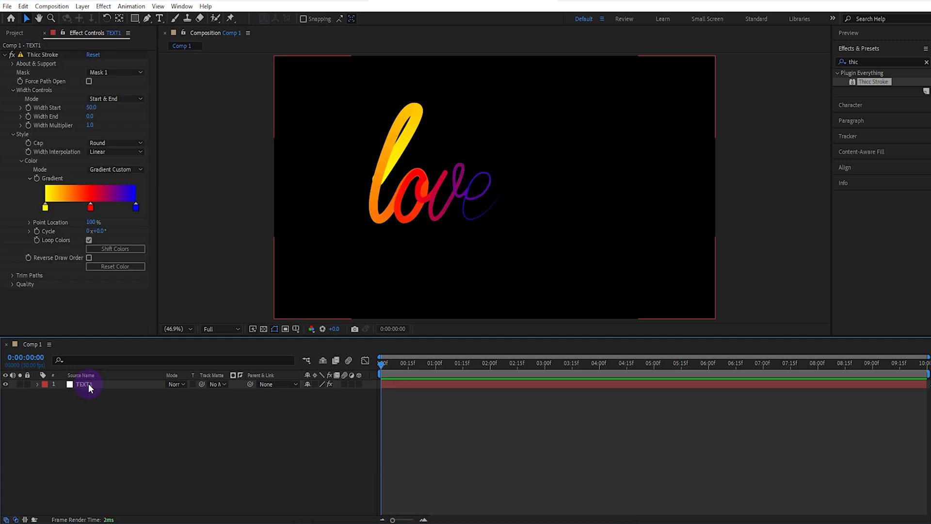
Step: Set both Width Start and Width End of the Thicc Stroke effect on TEXT1 to 30
click(88, 383)
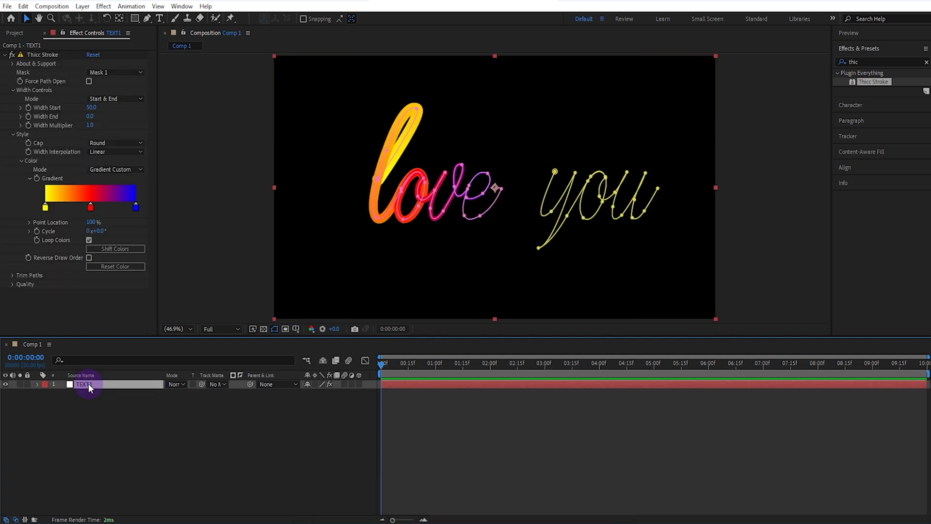
click(92, 107)
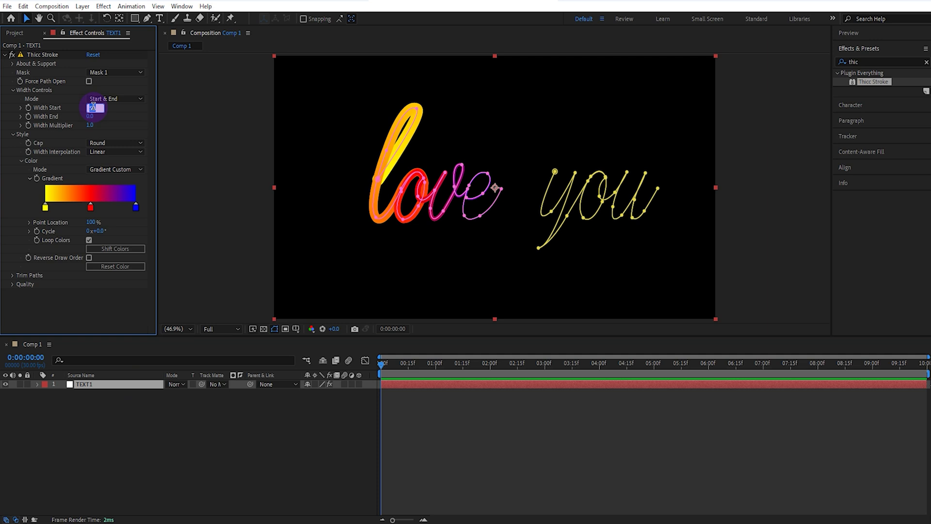
key(Return)
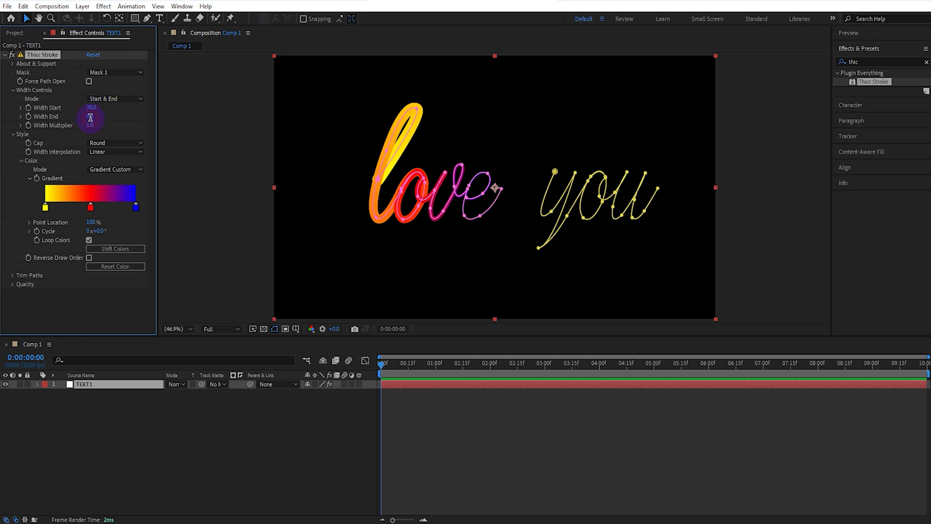
click(91, 117)
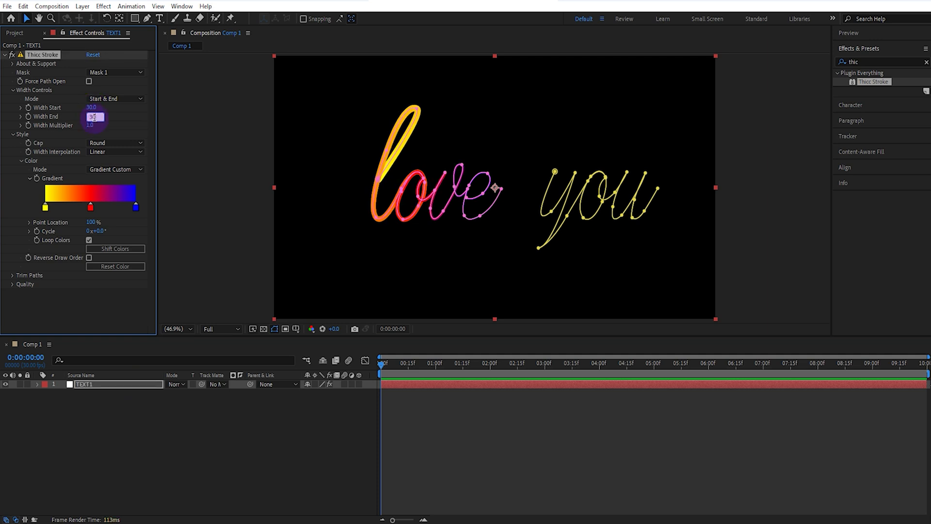
key(Return)
Step: Switch the stroke's colour mode to Gradient 4 and set Color A to bright red
click(116, 169)
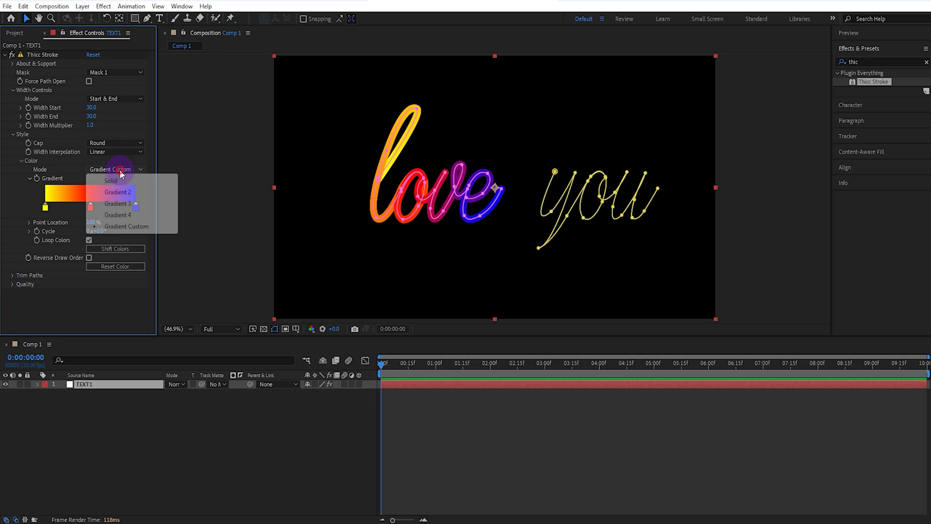
click(136, 215)
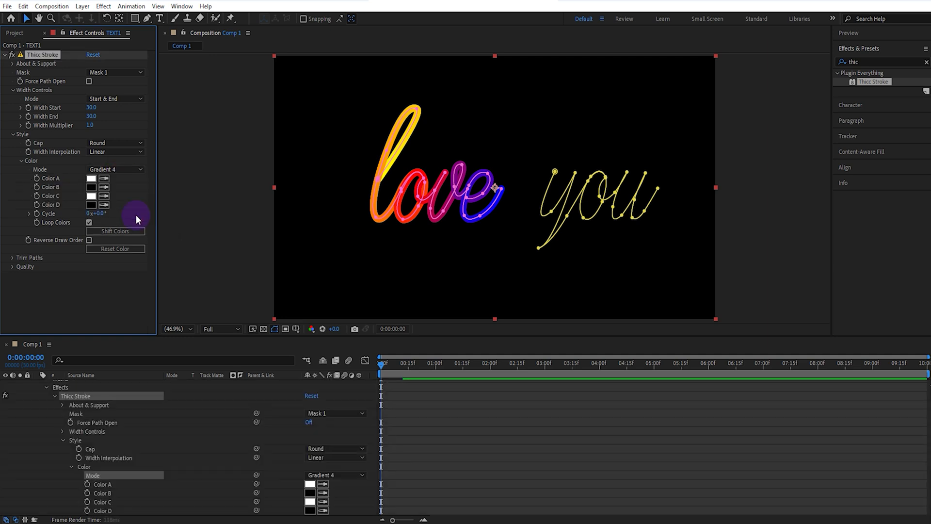
click(94, 182)
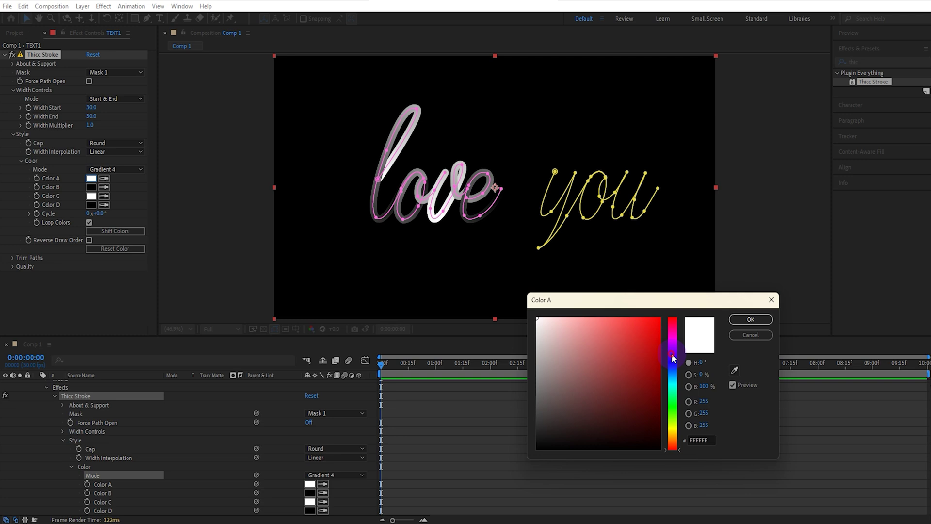
drag(673, 354, 674, 360)
drag(619, 336, 624, 320)
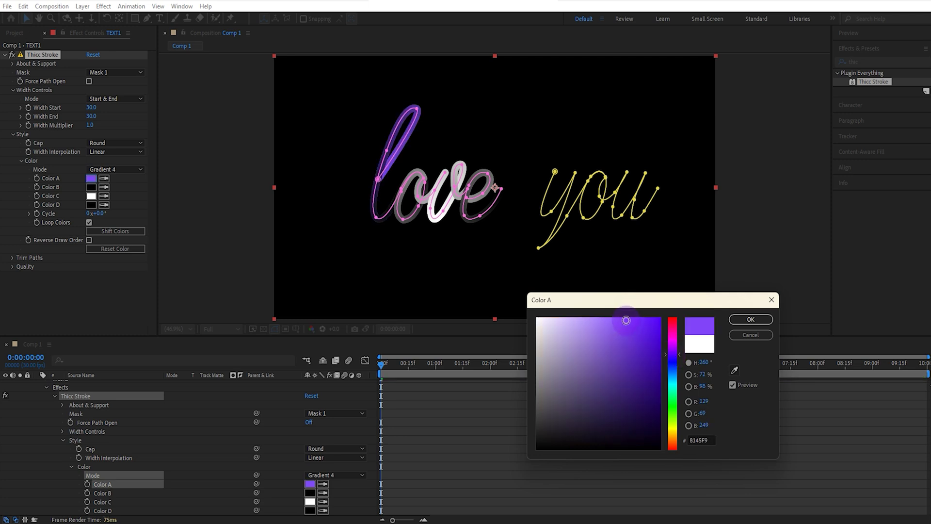
mouse_move(675, 362)
mouse_down()
mouse_move(669, 311)
mouse_move(649, 303)
mouse_move(673, 355)
mouse_up()
click(751, 319)
Step: Set Color B of the Thicc Stroke gradient on TEXT1 to purple
click(91, 187)
click(641, 333)
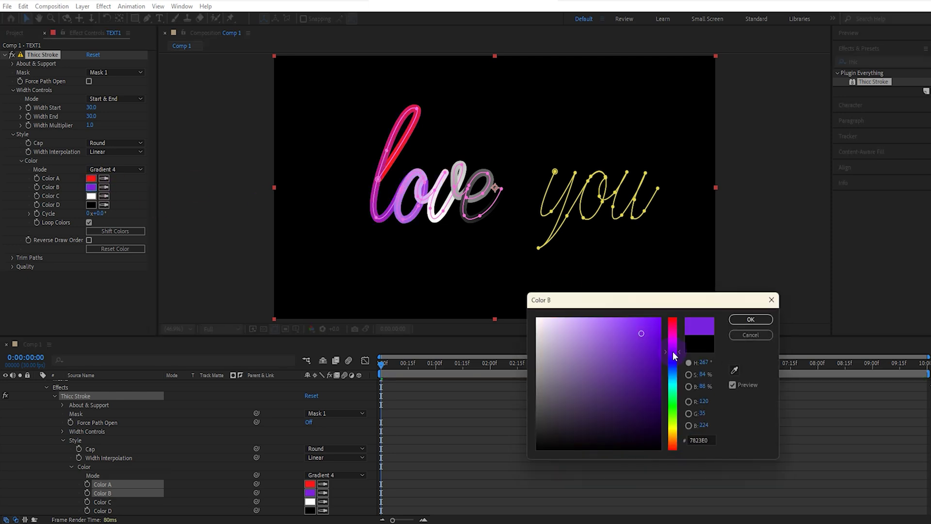
click(736, 335)
click(91, 196)
click(642, 340)
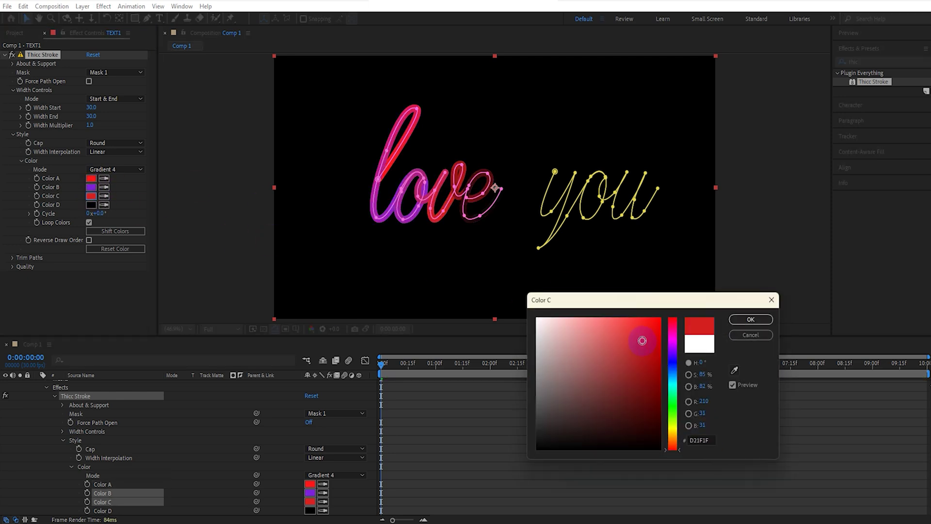
drag(673, 319, 678, 374)
click(699, 344)
click(751, 319)
Step: Set Color D of the stroke gradient to a medium sky blue
click(91, 205)
click(640, 354)
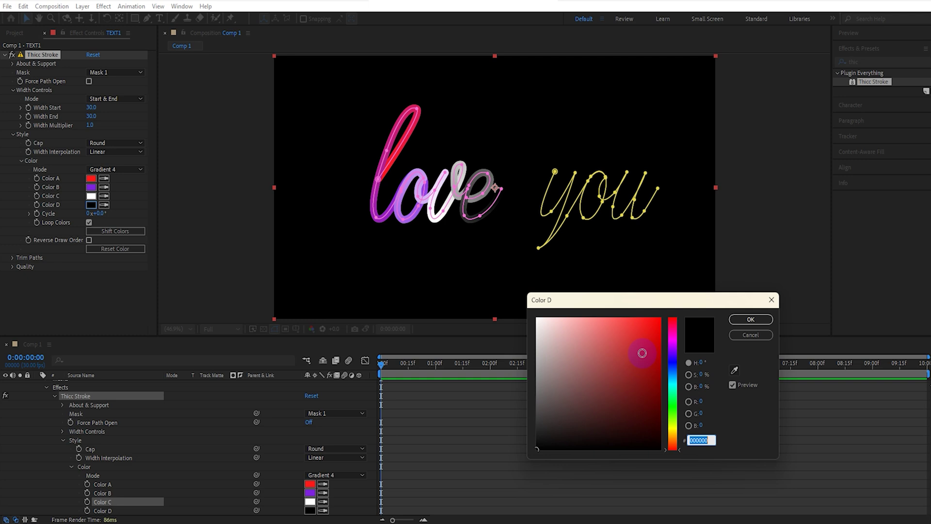
drag(673, 320, 675, 371)
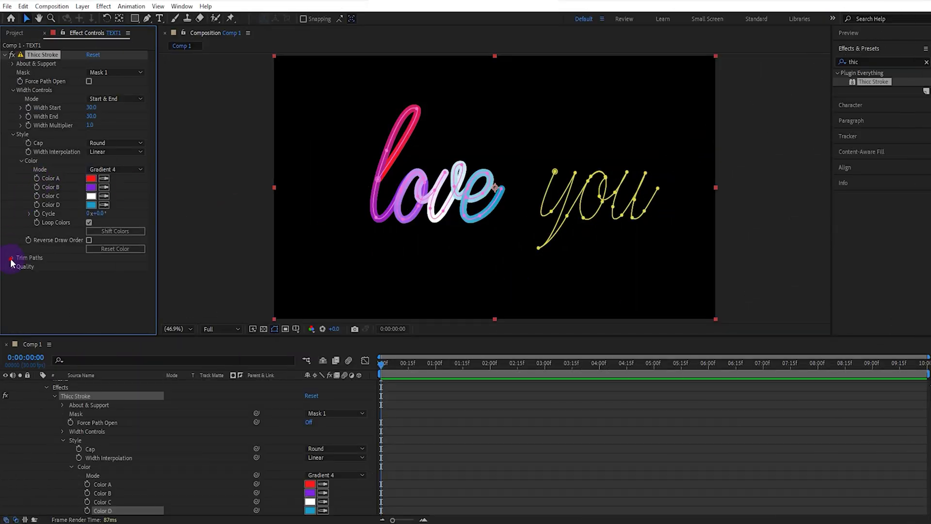
Step: Animate the Trim Paths End of TEXT1's Thicc Stroke from 0% at 0 seconds to 100% at 2 seconds
click(11, 258)
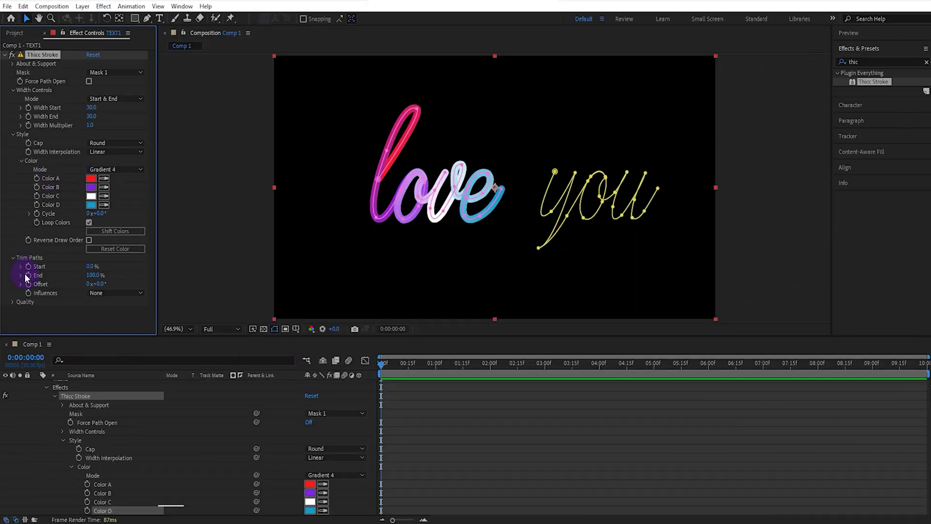
click(28, 274)
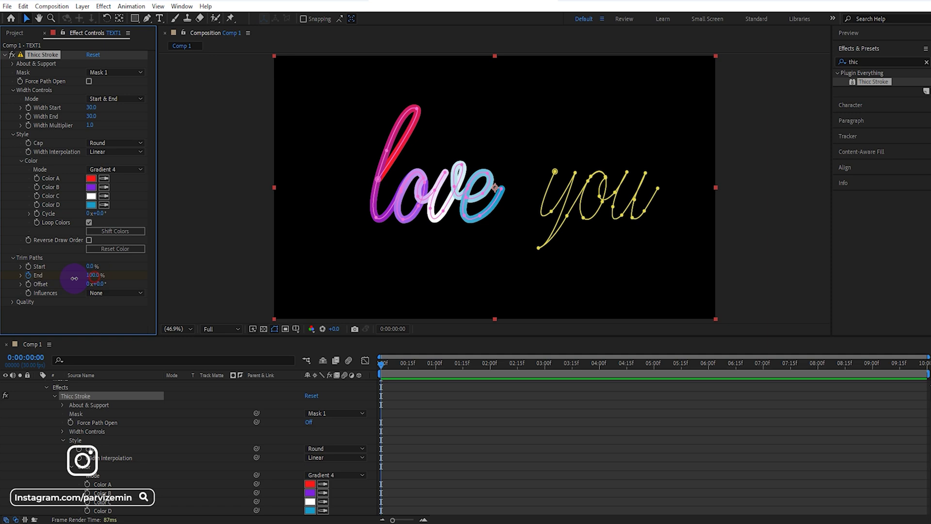
drag(74, 278, 4, 280)
click(464, 377)
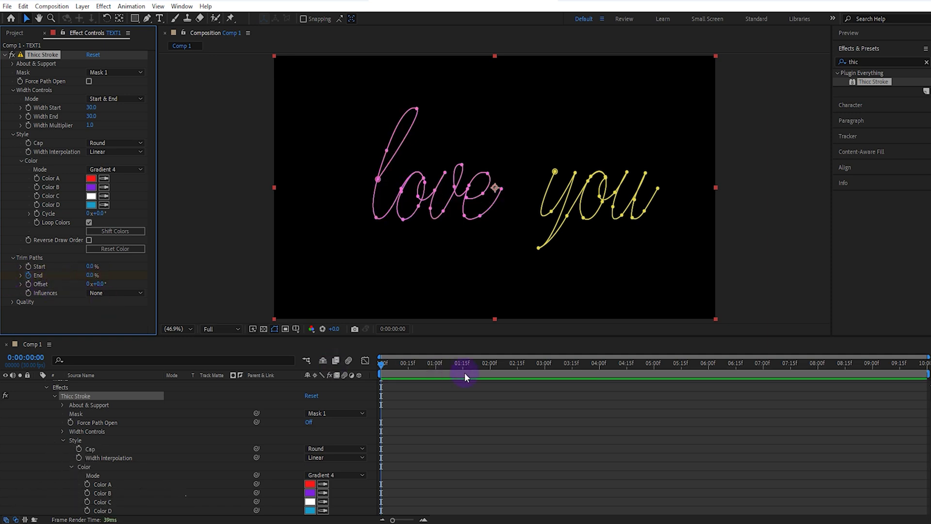
click(490, 365)
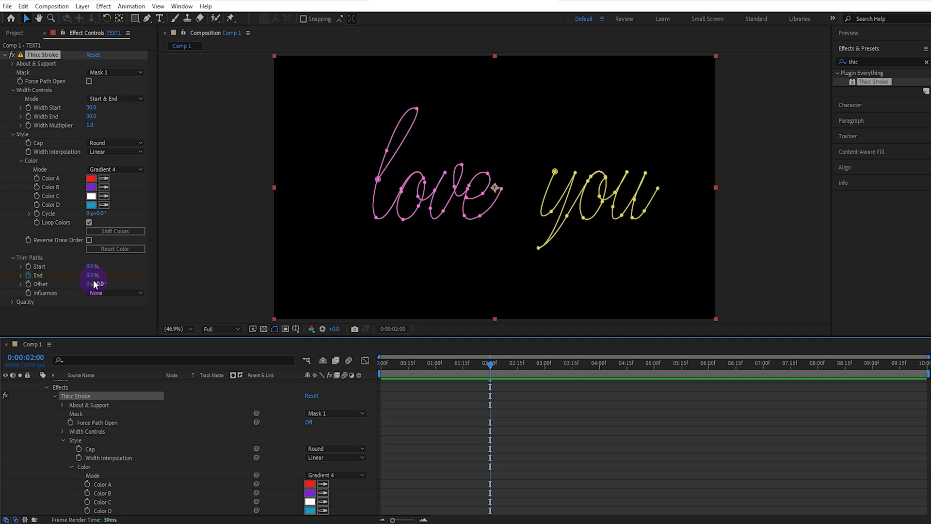
drag(92, 280, 338, 280)
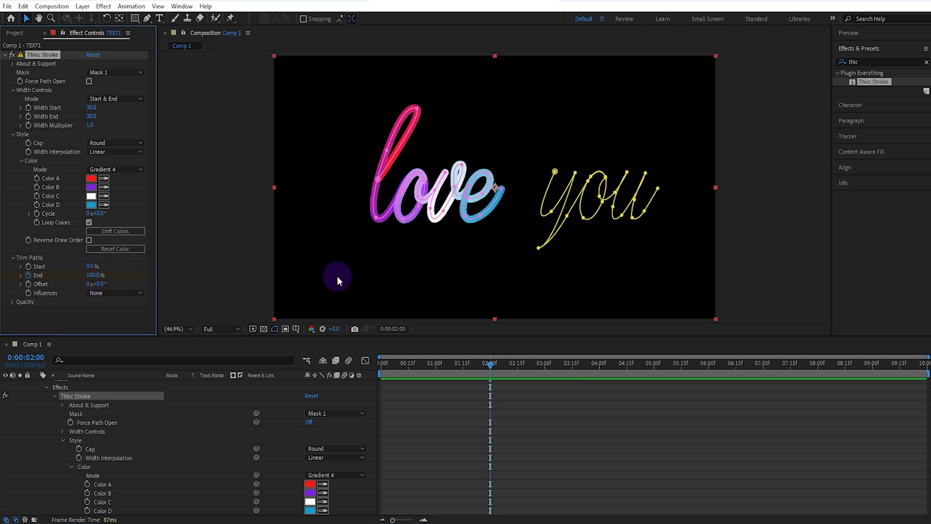
Step: Reveal TEXT1's animated properties and apply Easy Ease to both End keyframes
scroll(165, 410, up, 1)
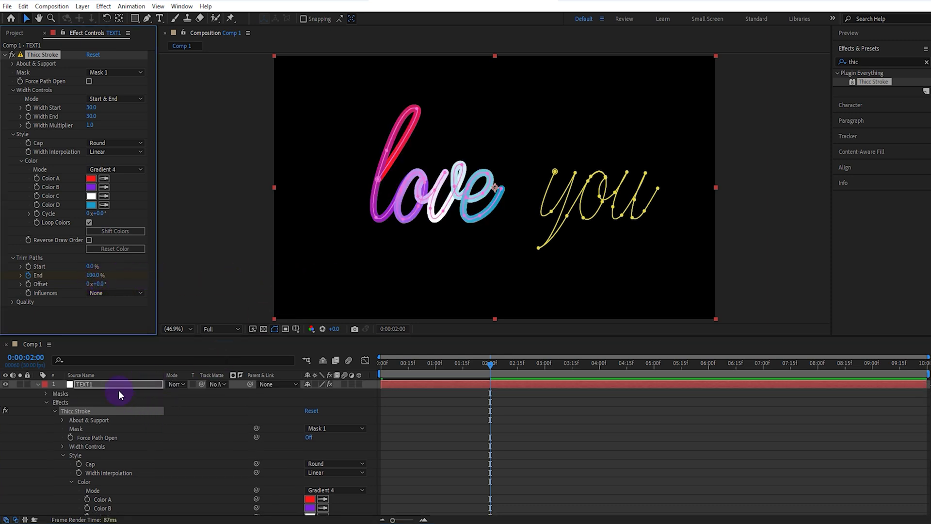
click(120, 383)
key(u)
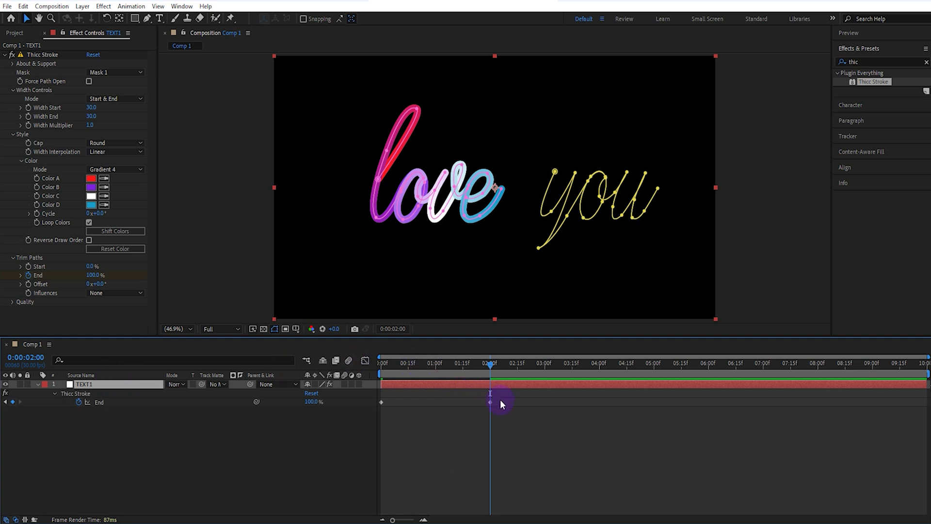
drag(501, 404, 368, 416)
key(F9)
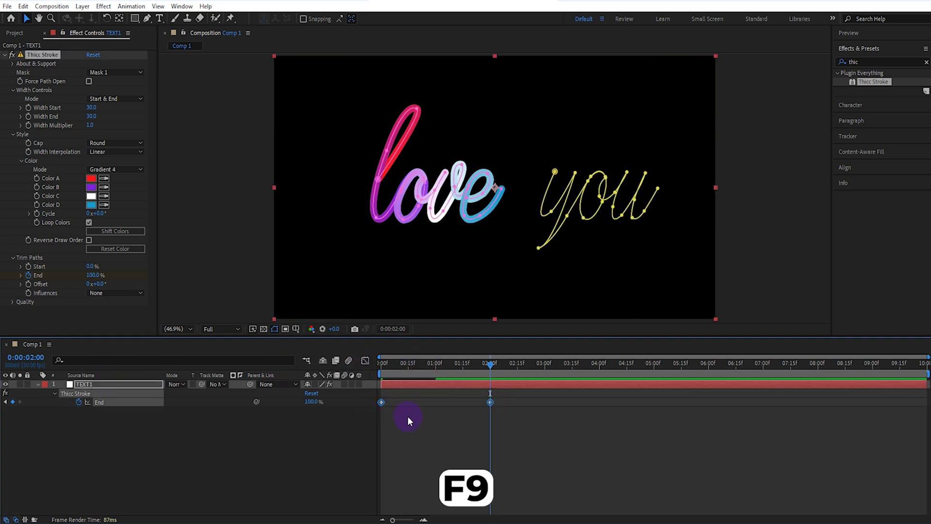
Step: Reshape the End keyframes' speed curve so it peaks later, and preview the writing animation from the start
click(367, 361)
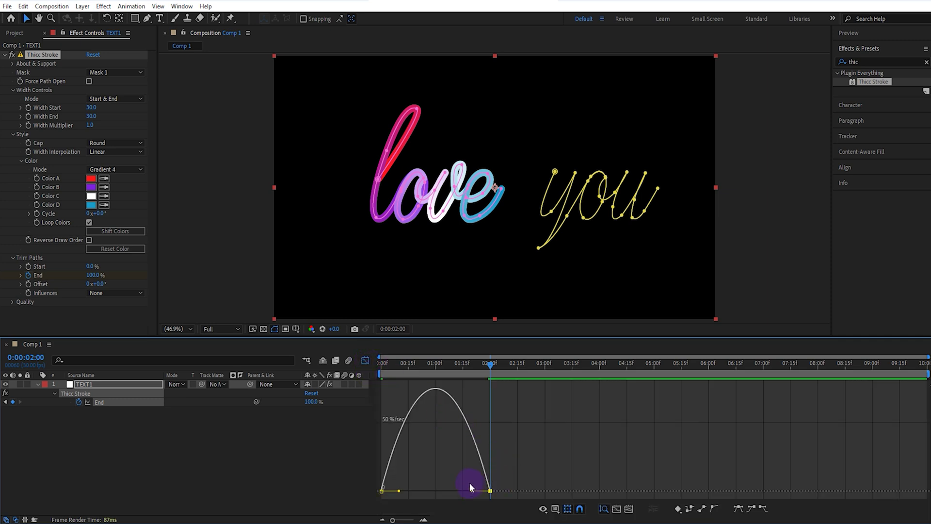
mouse_move(405, 479)
mouse_down()
mouse_move(376, 498)
mouse_move(414, 492)
mouse_up()
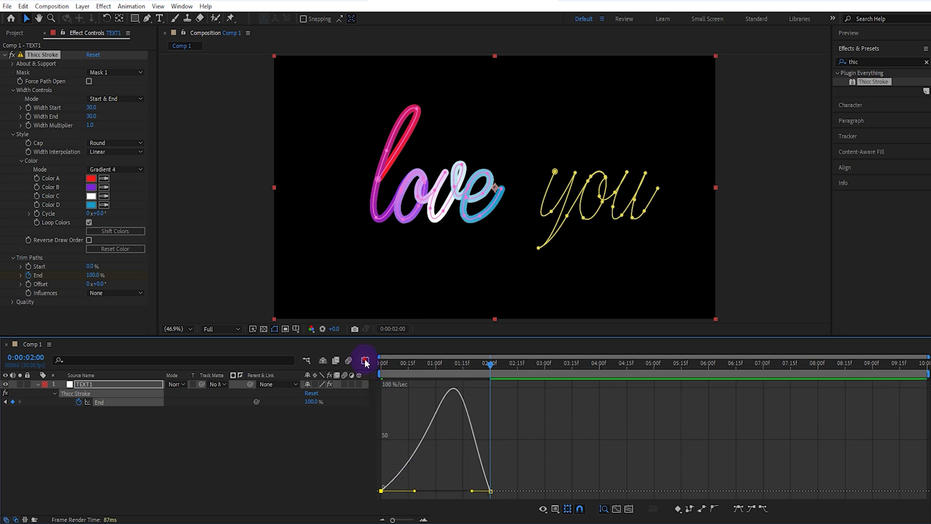
click(366, 361)
drag(391, 373, 370, 386)
key(space)
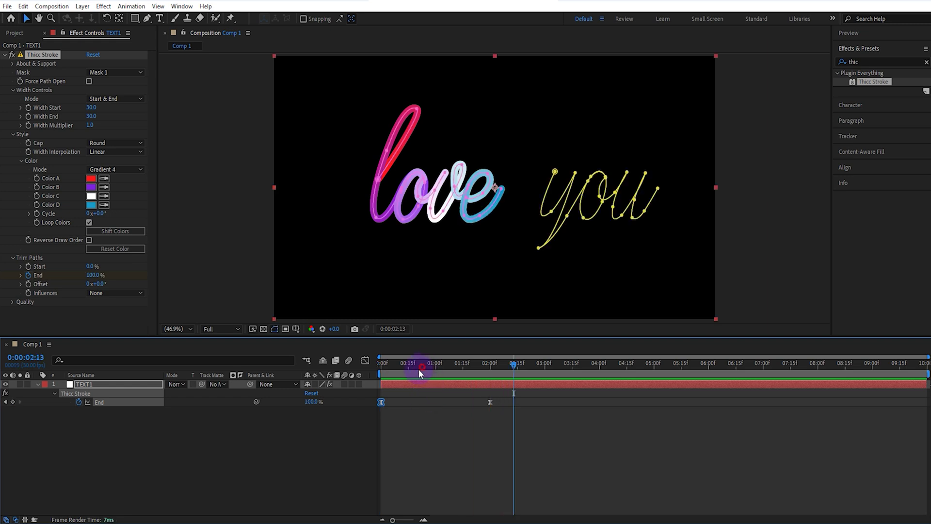
drag(419, 370, 377, 387)
key(space)
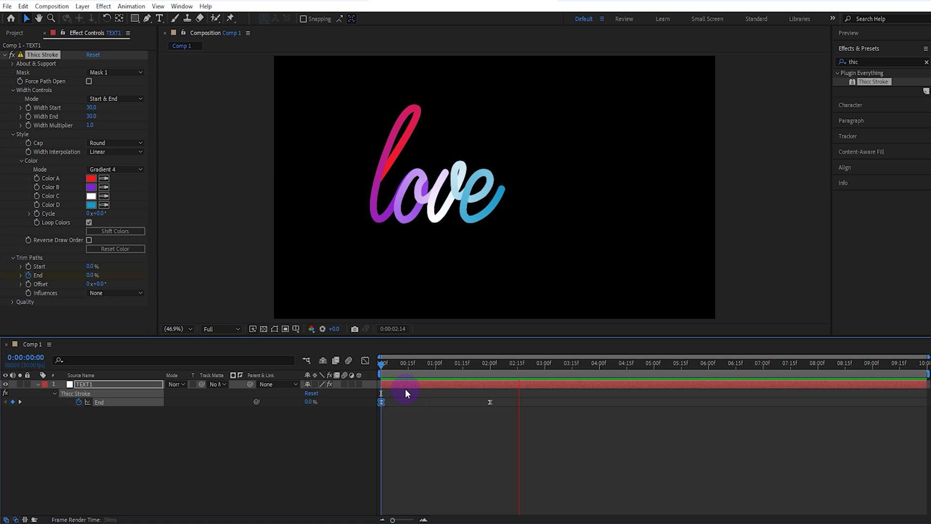
key(space)
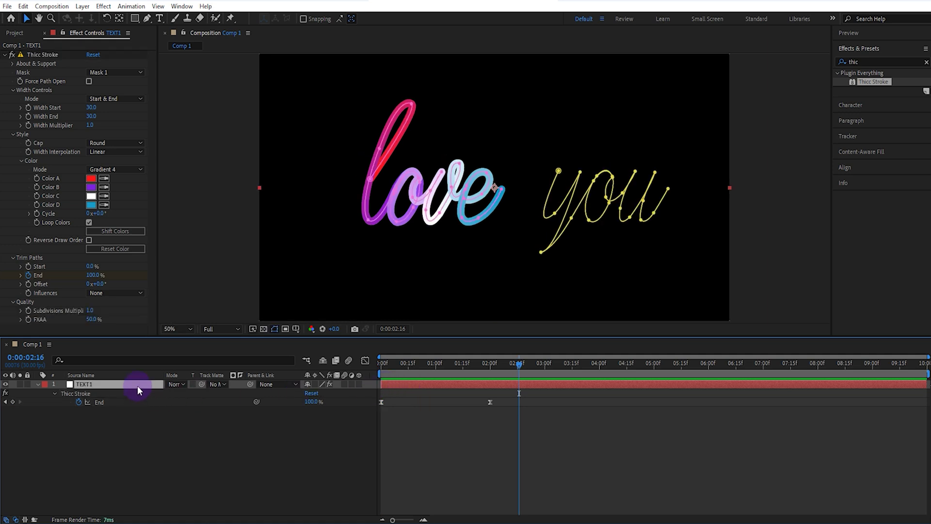
Step: Duplicate the TEXT1 layer and rename the upper copy TEXT LINE
key(ctrl+d)
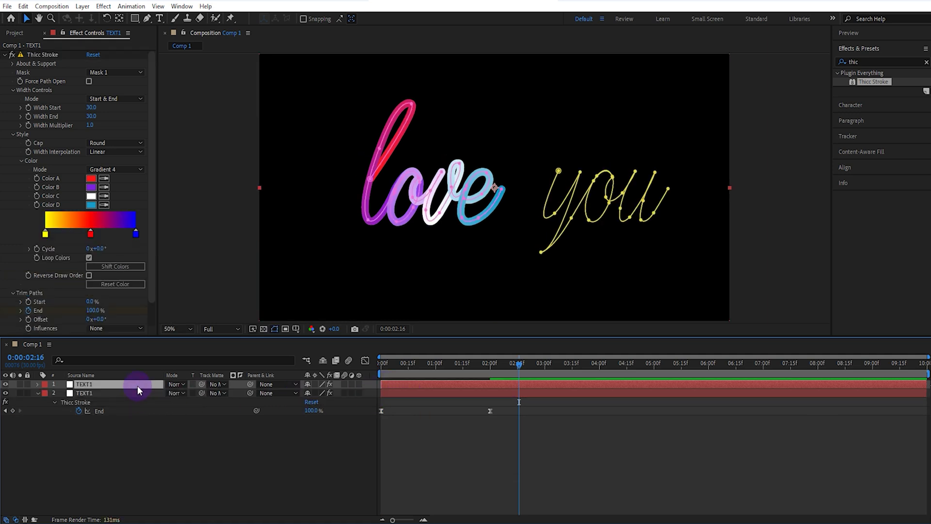
right_click(137, 385)
click(161, 357)
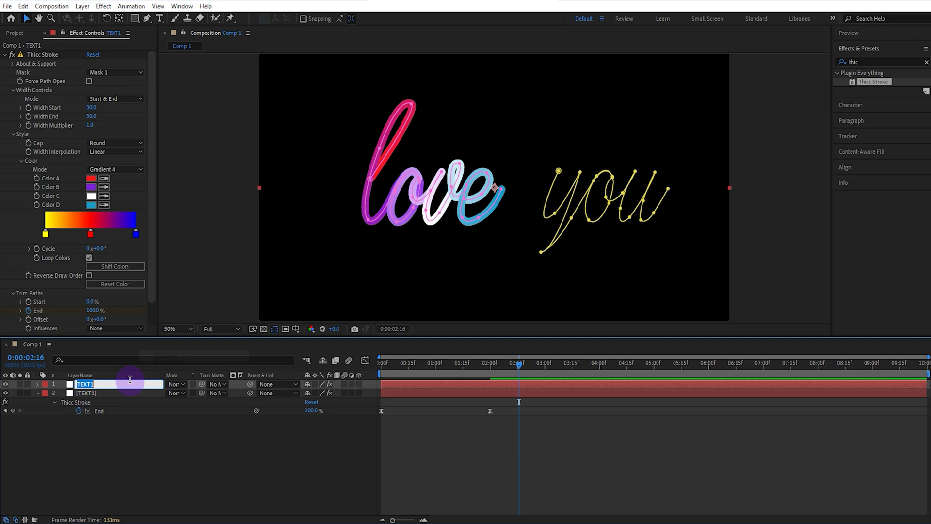
click(120, 384)
key(BackSpace)
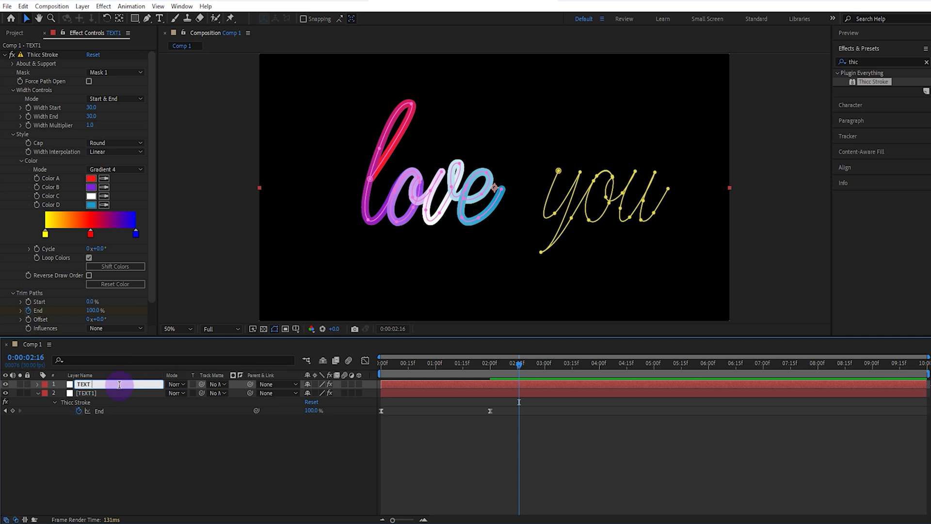
text(LINE)
key(Return)
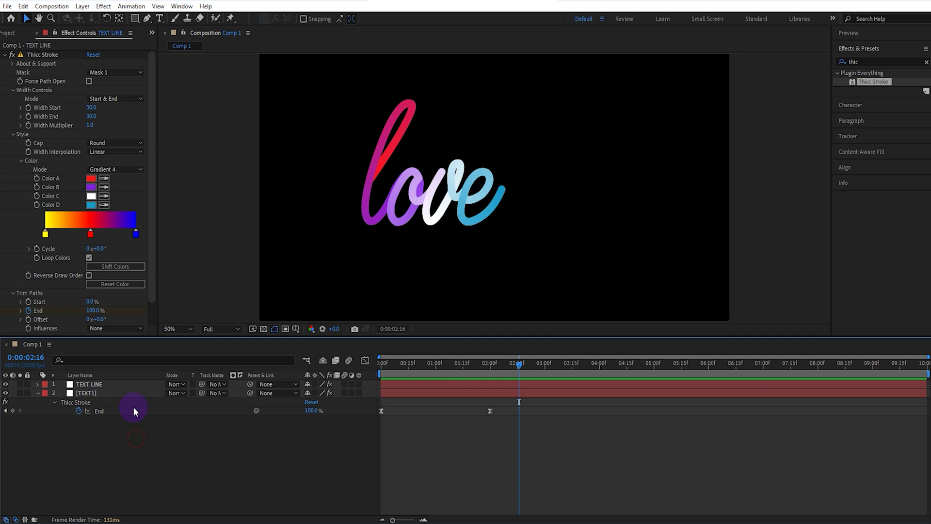
Step: Animate TEXT LINE's Trim Paths Start from 0% at 0 seconds to 100% at 2 seconds, and reveal the layer's keyframes
click(131, 385)
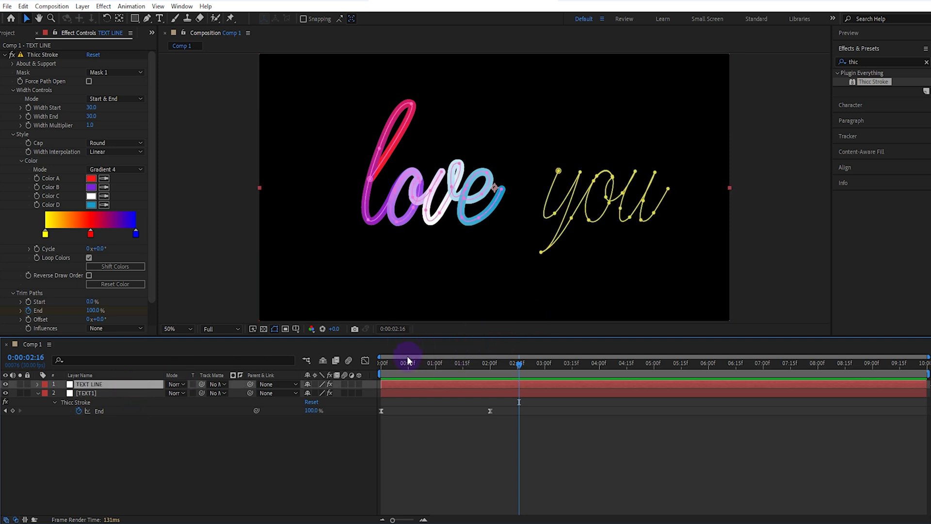
drag(391, 366, 359, 376)
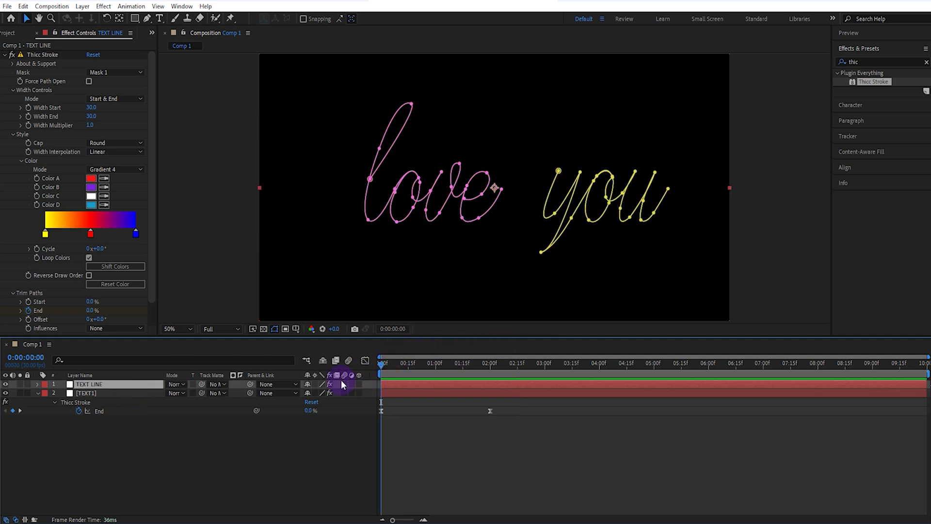
click(31, 305)
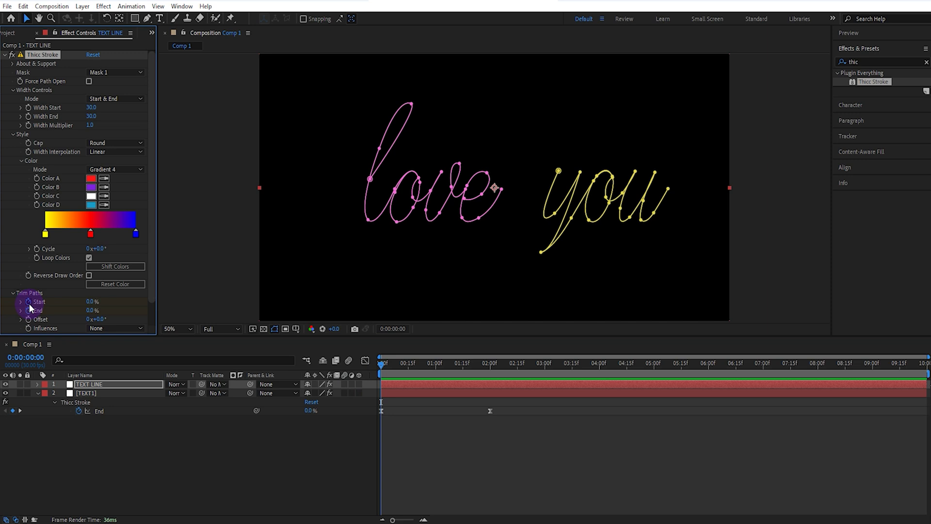
click(492, 365)
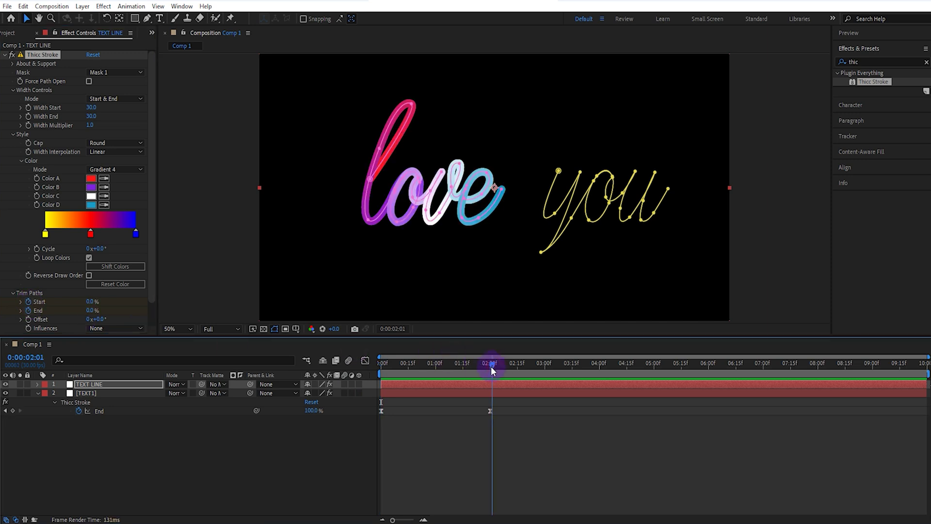
click(489, 367)
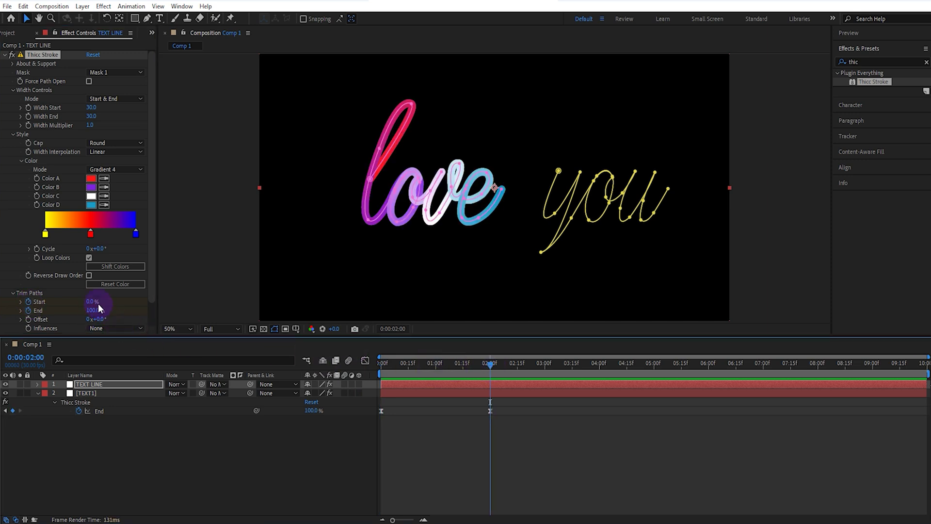
drag(98, 304, 350, 302)
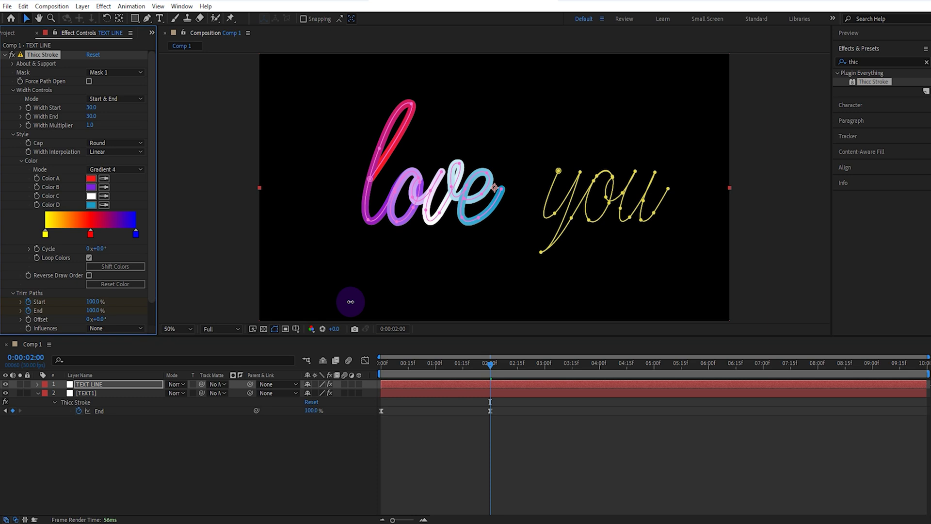
click(105, 384)
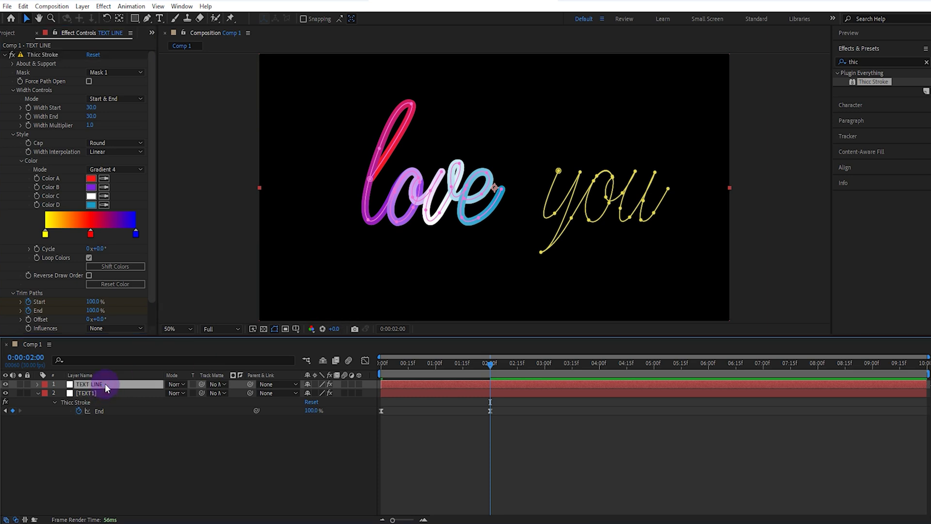
key(u)
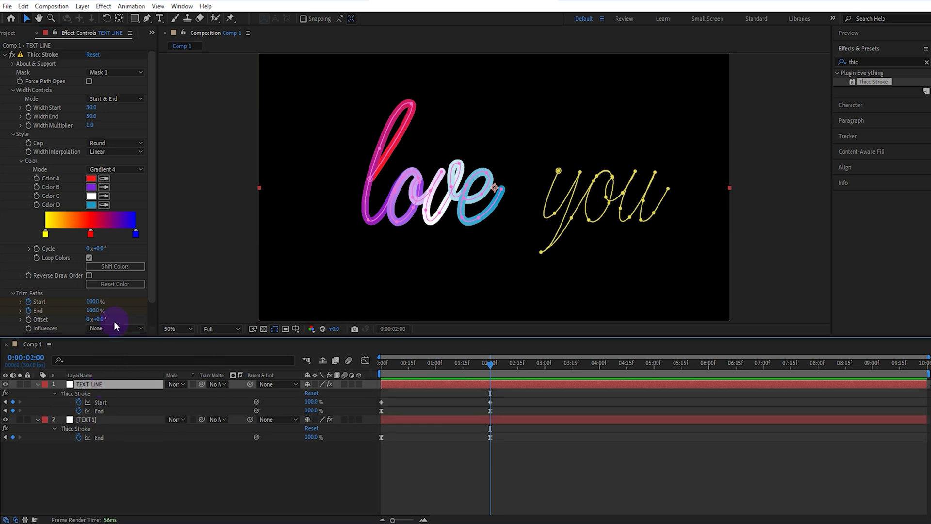
Step: Set TEXT LINE's Thicc Stroke Width Start to 40 and Width End to 80
click(91, 107)
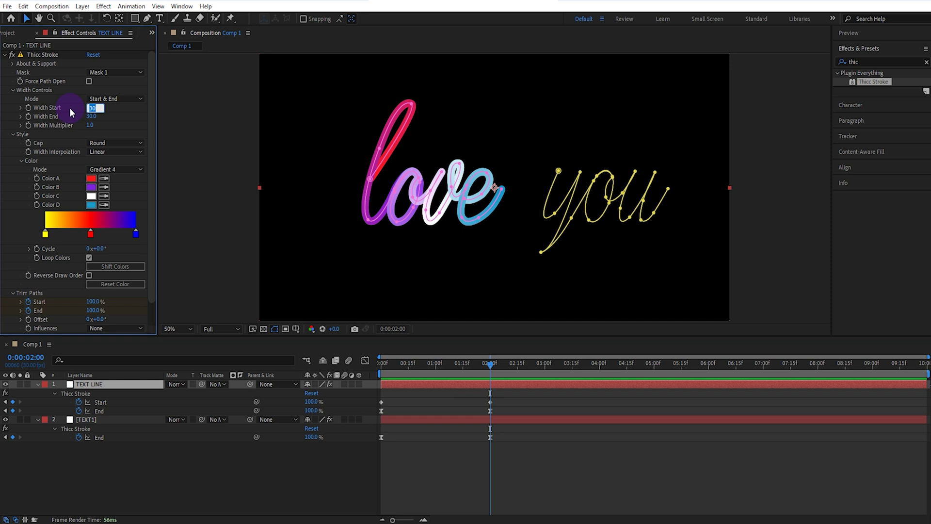
text(40)
click(91, 117)
text(80)
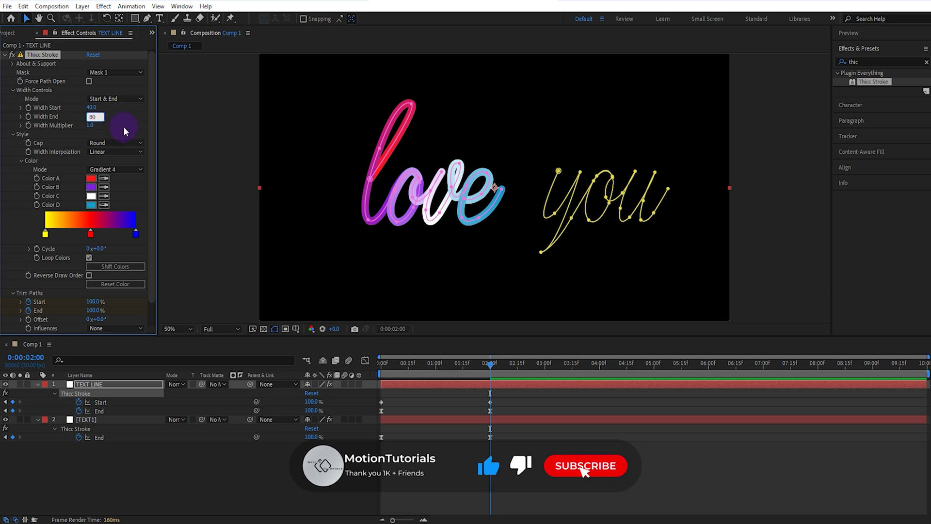
key(Return)
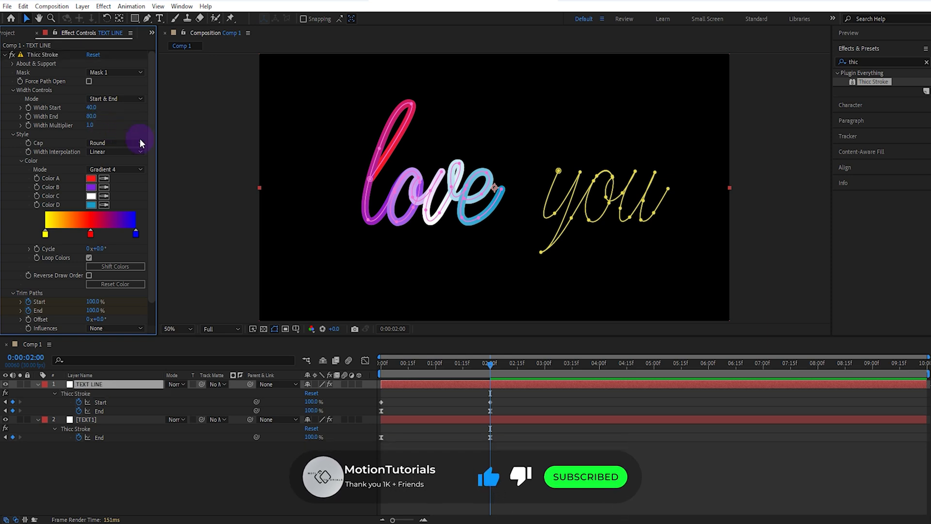
Step: Shift both Start keyframes of TEXT LINE about four frames later and solo the layer
click(394, 363)
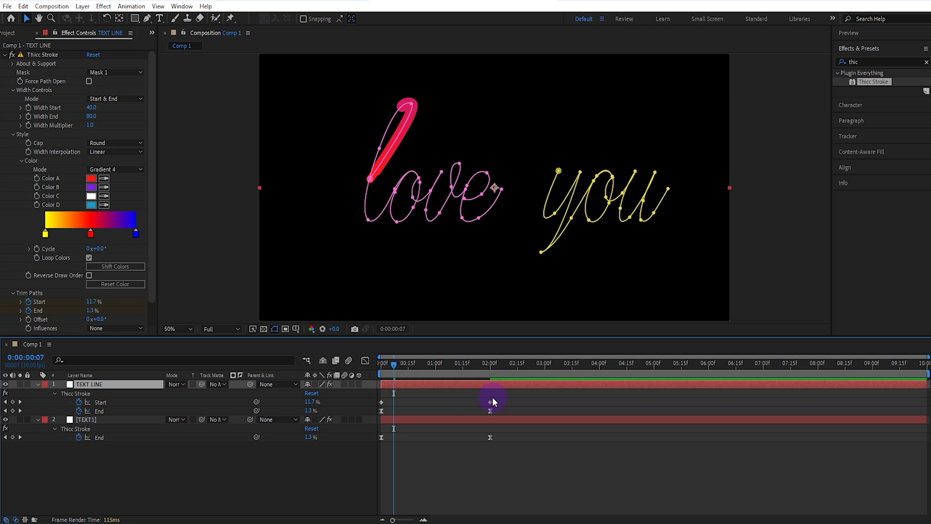
mouse_move(498, 398)
mouse_down()
mouse_move(379, 405)
mouse_move(389, 404)
mouse_up()
key(space)
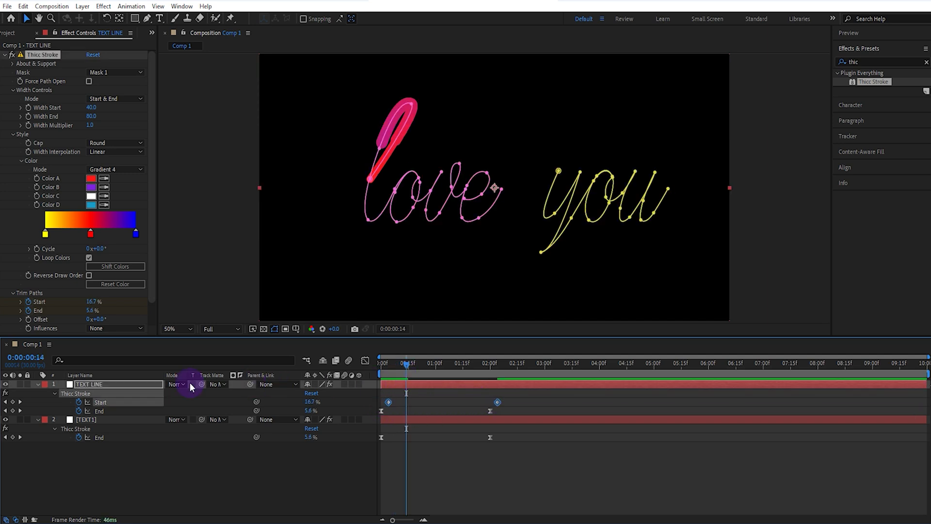
click(20, 384)
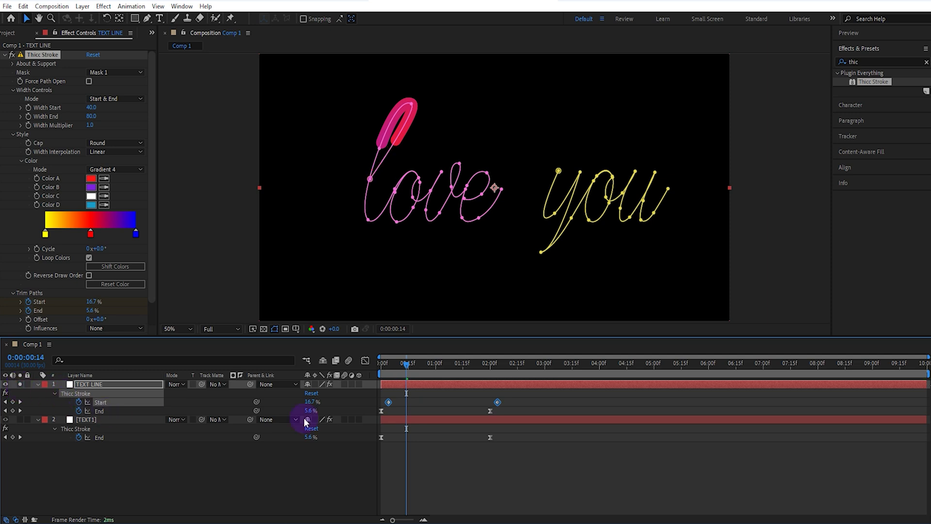
Step: Set TEXT LINE's Trim Paths Influences to Width and its Thicc Stroke Width Start to 30
mouse_move(379, 377)
mouse_down()
mouse_move(393, 365)
mouse_move(498, 371)
mouse_move(380, 379)
mouse_move(496, 374)
mouse_move(483, 373)
mouse_up()
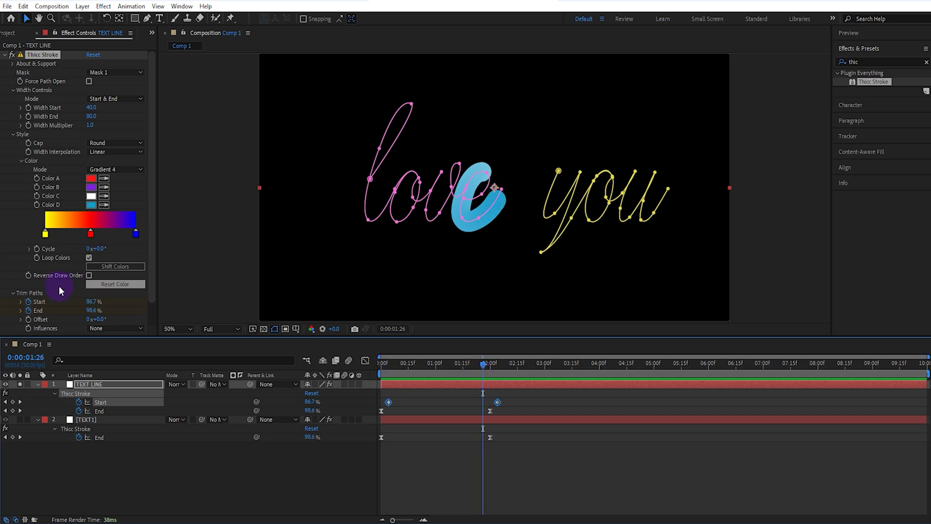
scroll(66, 295, down, 1)
click(106, 302)
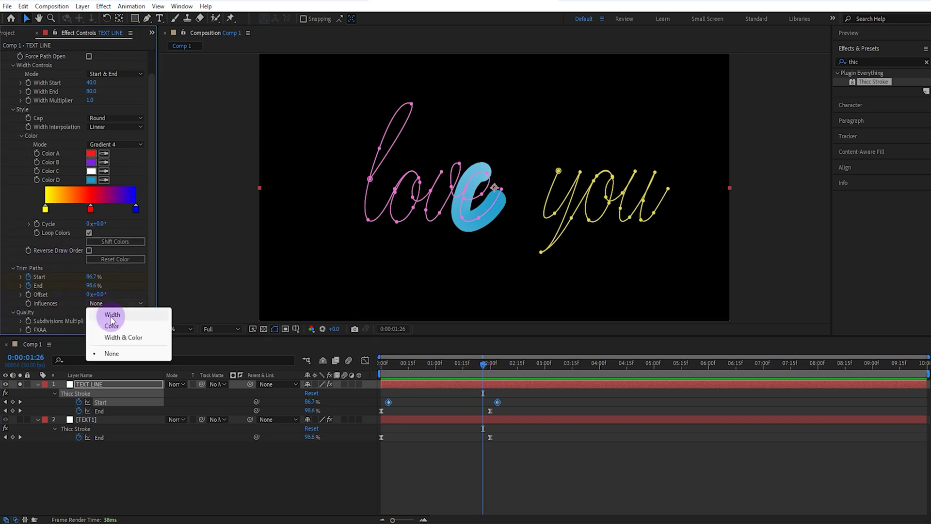
click(117, 314)
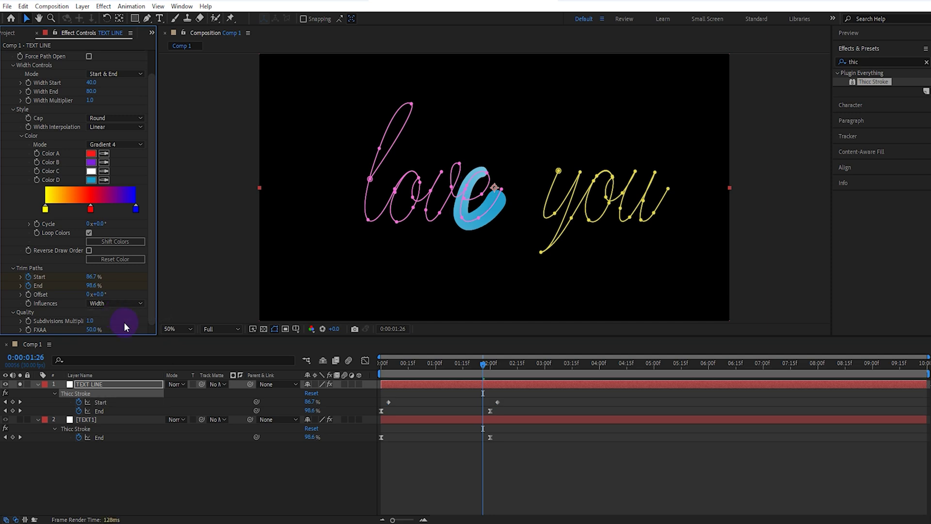
click(91, 83)
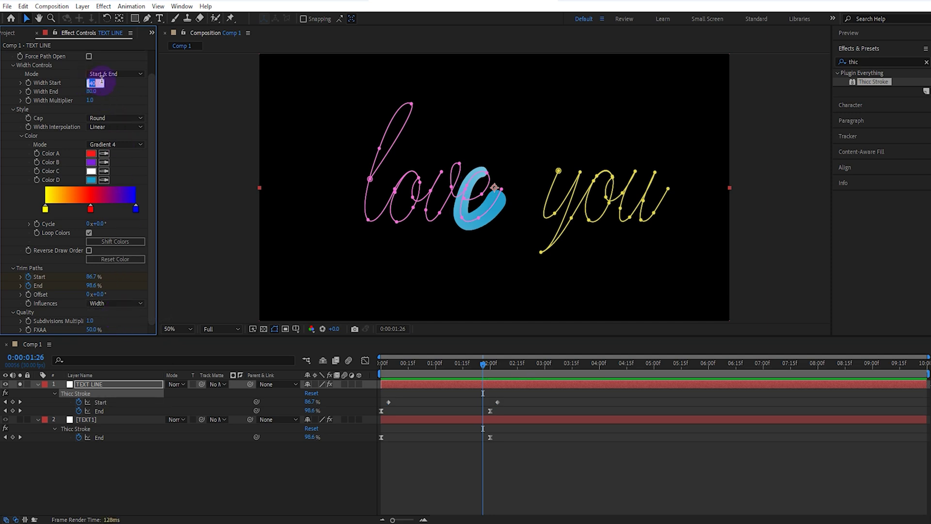
text(30)
click(115, 90)
click(383, 381)
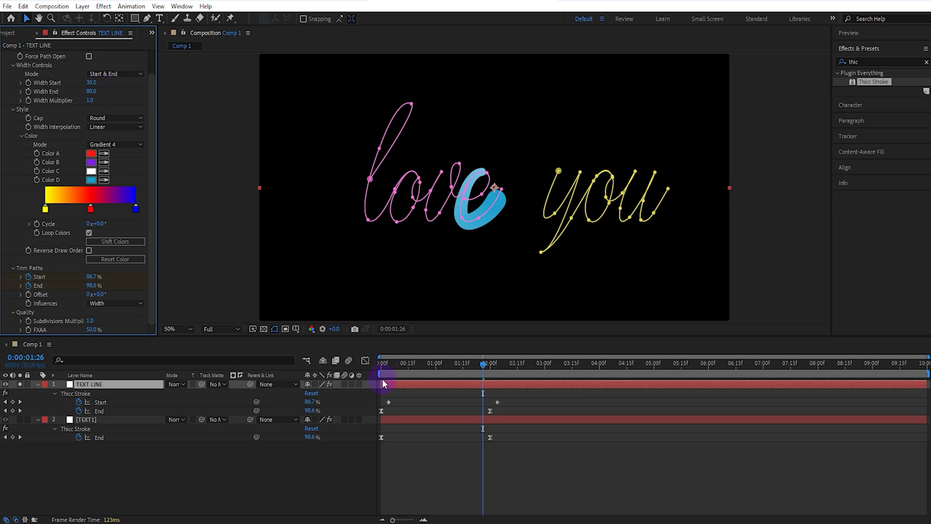
Step: Turn off solo for TEXT LINE and play both layers together from the first frame
drag(382, 366, 380, 366)
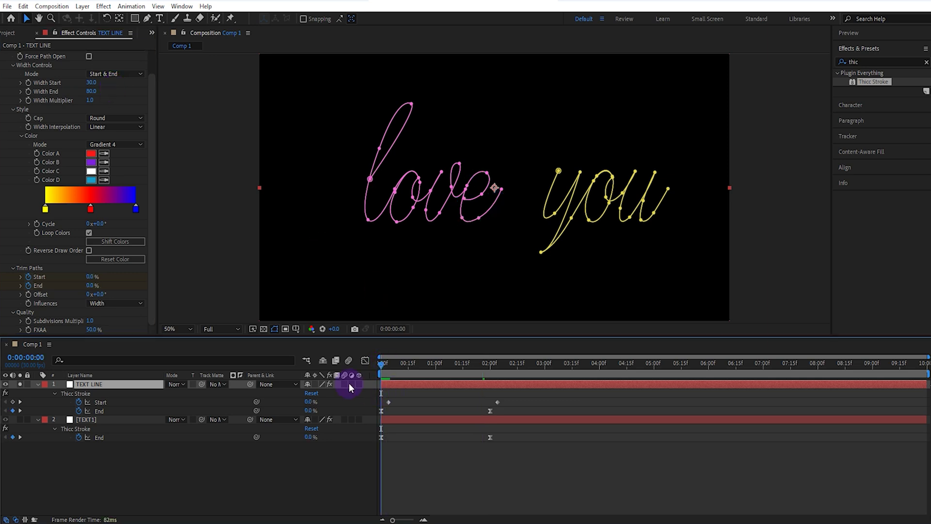
click(20, 384)
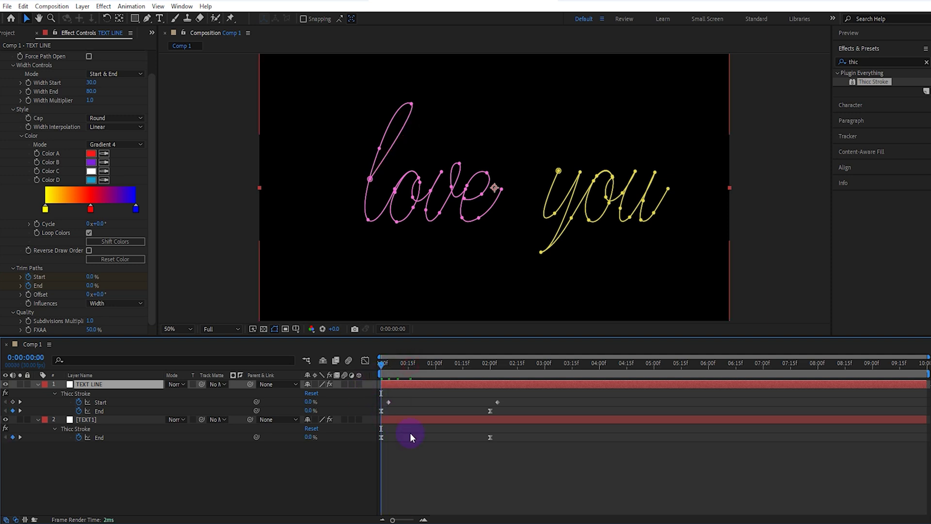
key(space)
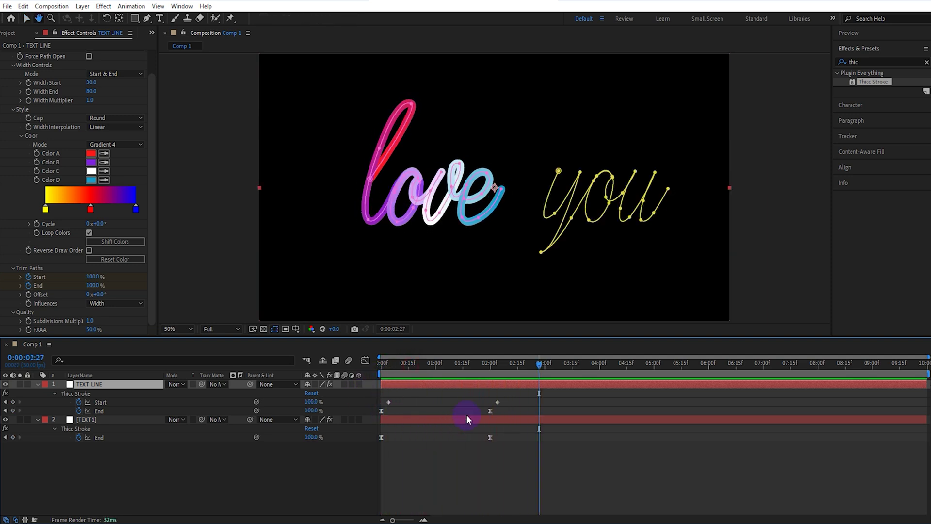
Step: Apply Easy Ease to both TEXT LINE Start keyframes and reshape their speed curve to peak at about 1.5 seconds
click(502, 402)
drag(490, 403, 399, 400)
key(F9)
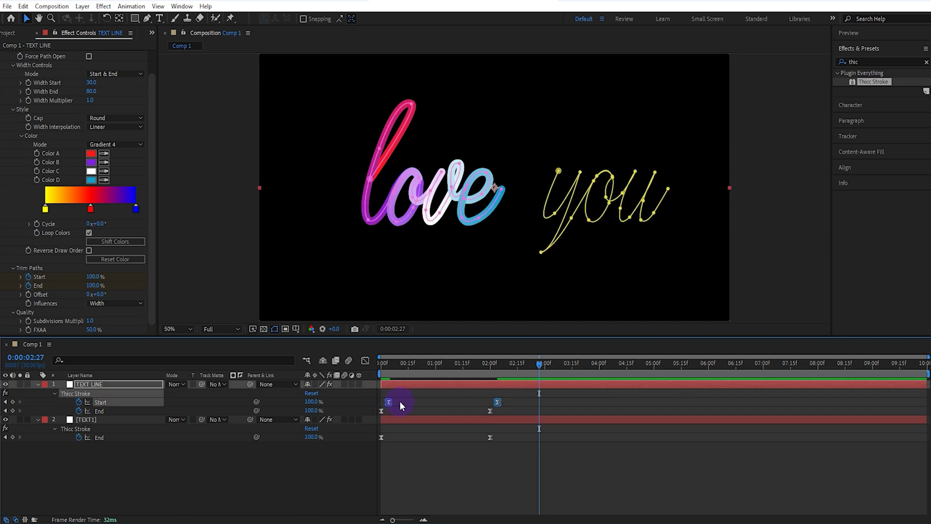
click(367, 360)
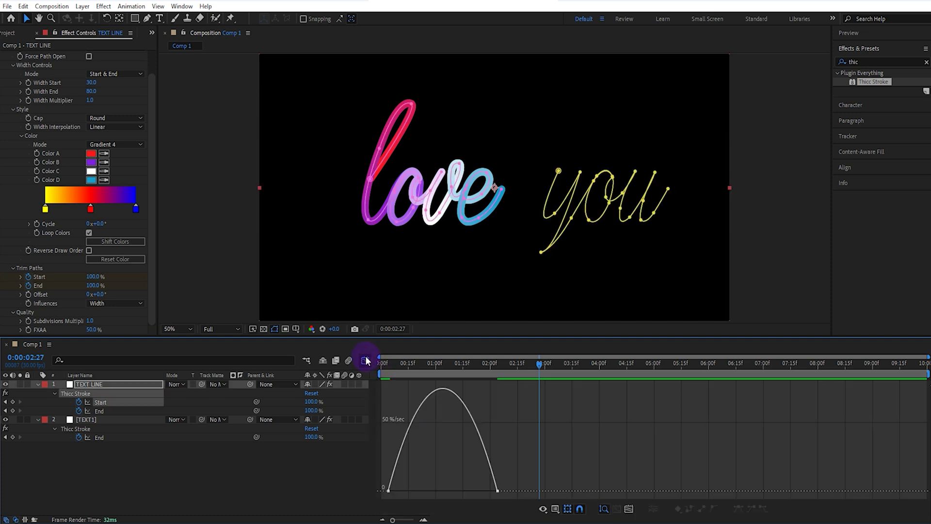
drag(403, 473, 423, 490)
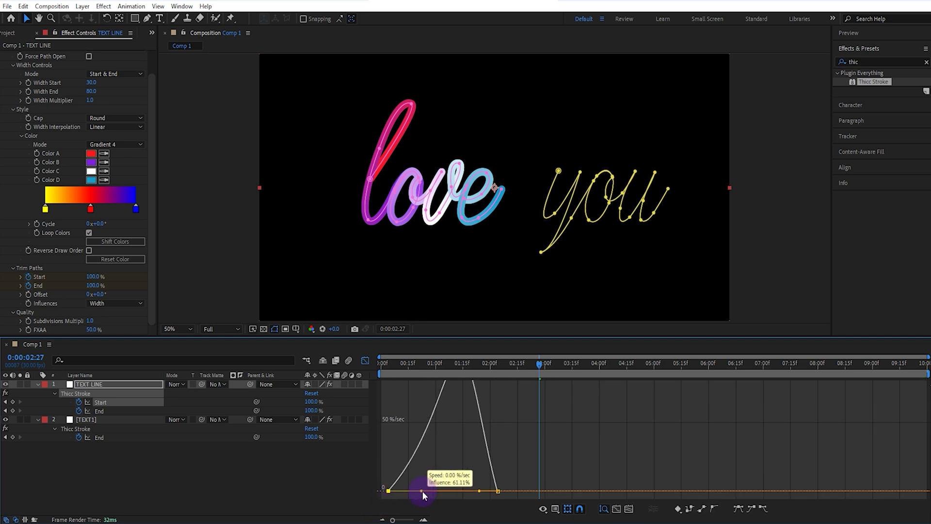
click(365, 360)
Step: Play the animation from the beginning twice to check the timing of the eased leading line
drag(400, 366, 370, 374)
key(space)
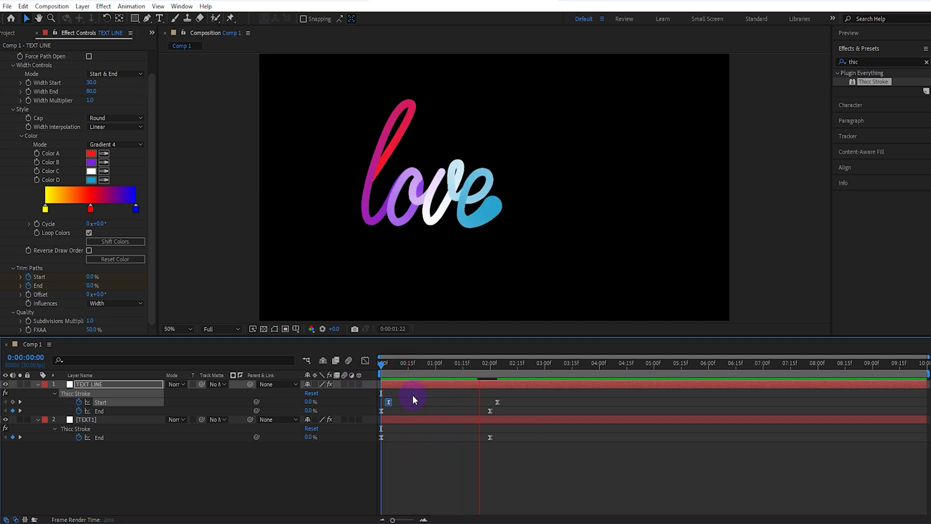
key(space)
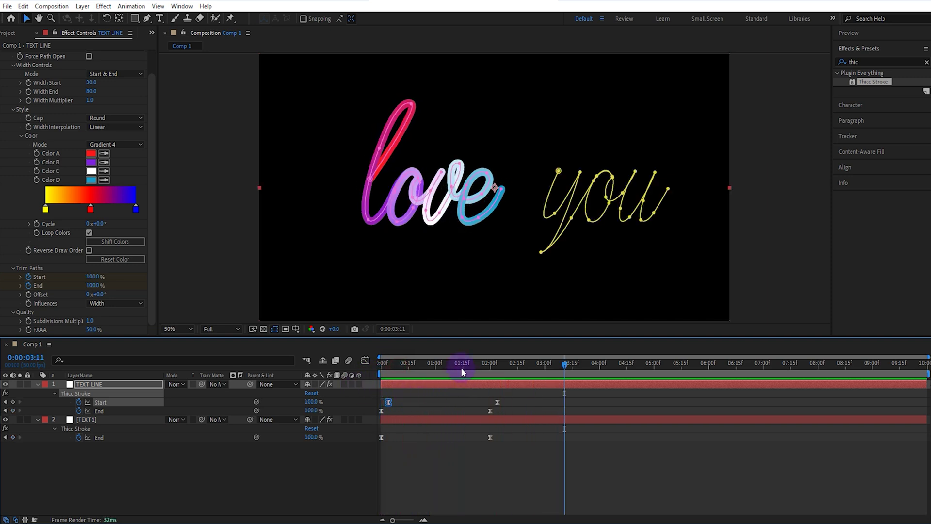
drag(459, 366, 365, 387)
key(space)
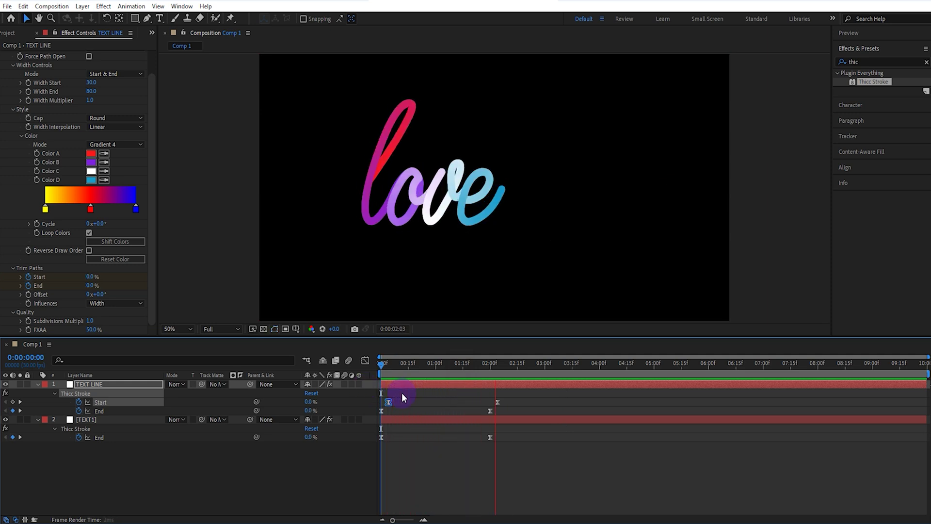
Step: Shift both TEXT LINE Start keyframes earlier so the first sits at frame 2, and preview the result
click(490, 366)
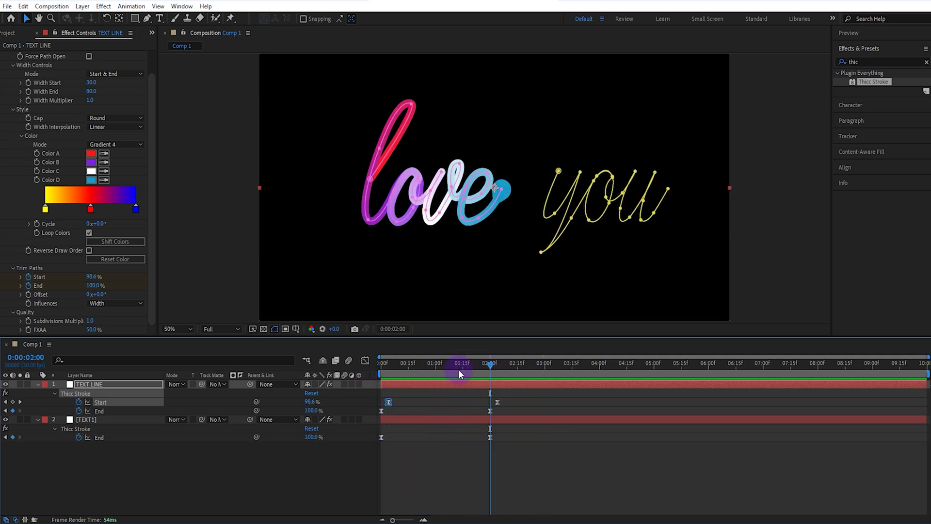
click(385, 366)
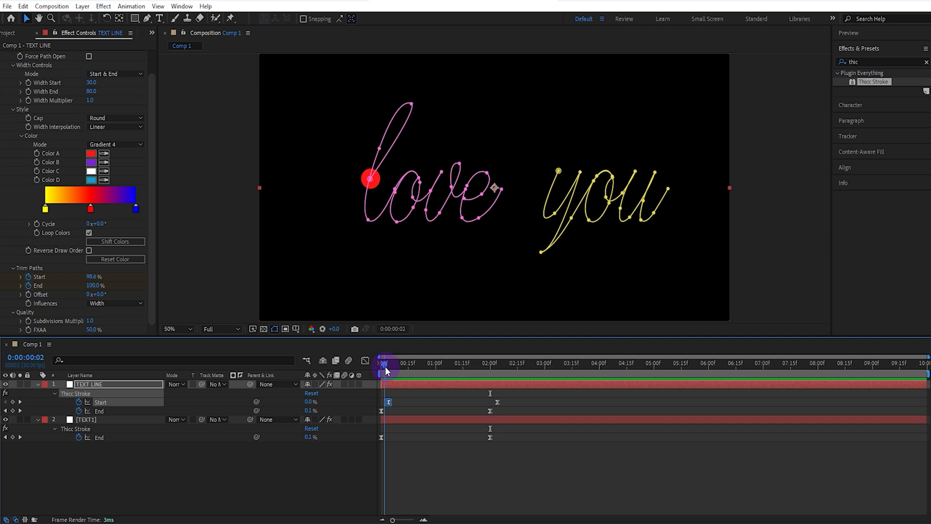
drag(505, 401, 385, 403)
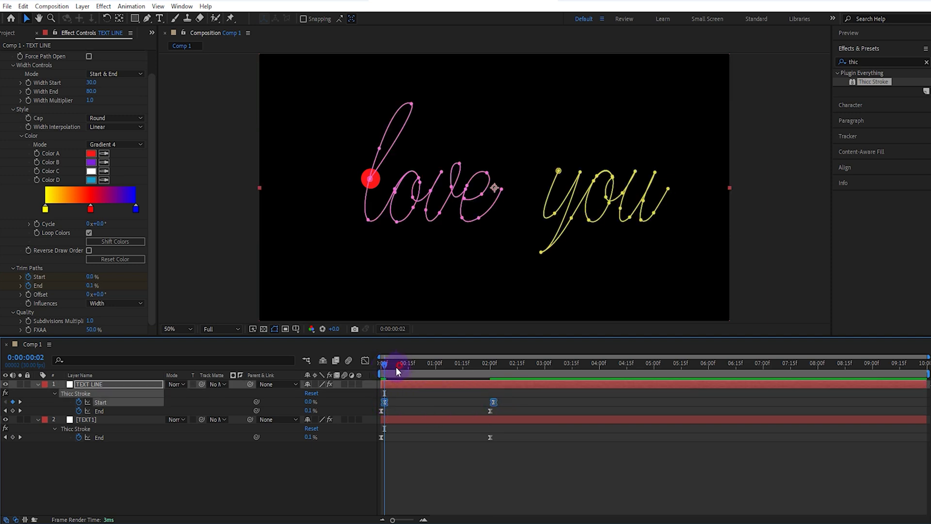
drag(396, 367, 365, 384)
key(space)
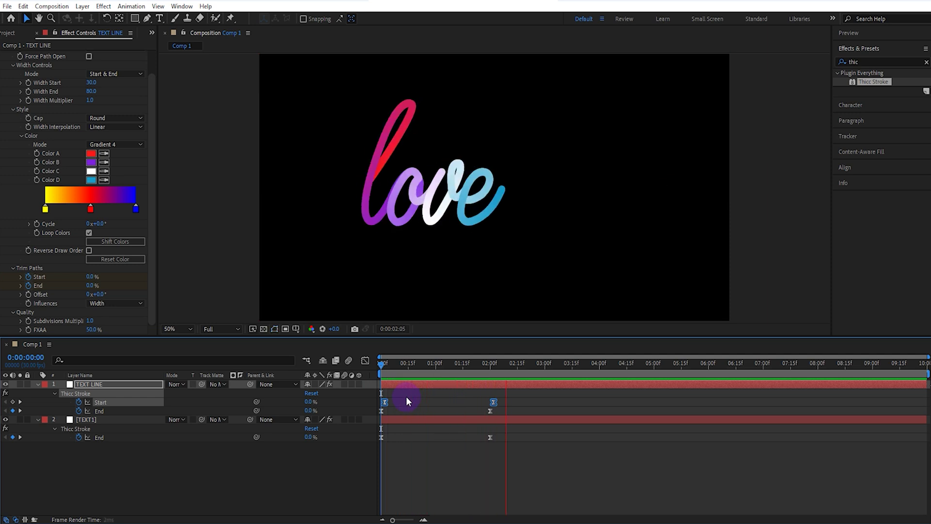
key(space)
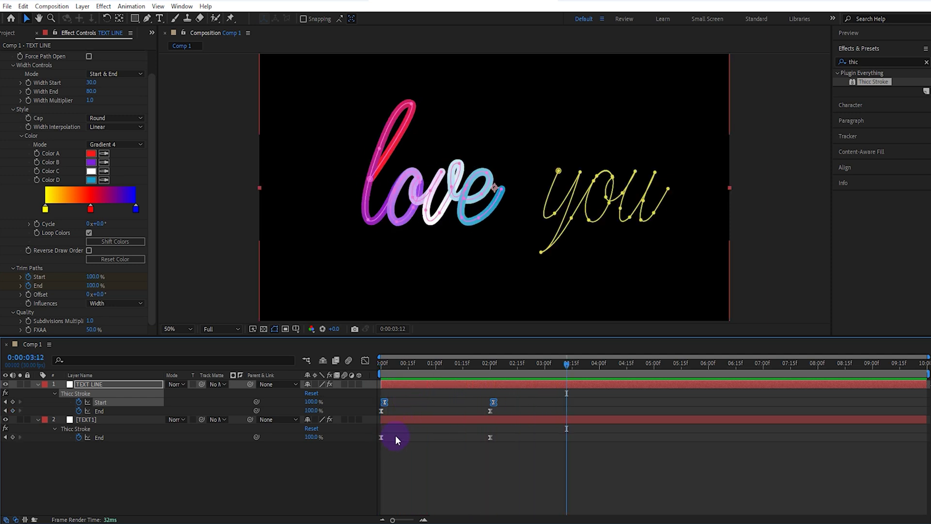
Step: Convert the closing Start and End keyframes around 2 seconds on TEXT LINE and TEXT1 to linear interpolation
click(408, 445)
drag(505, 394, 484, 451)
ctrl+click(491, 437)
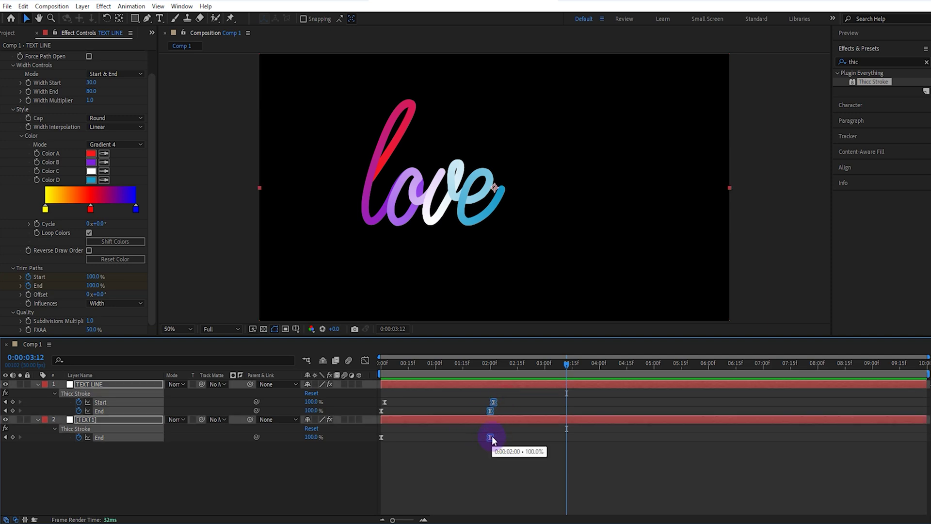
ctrl+click(491, 437)
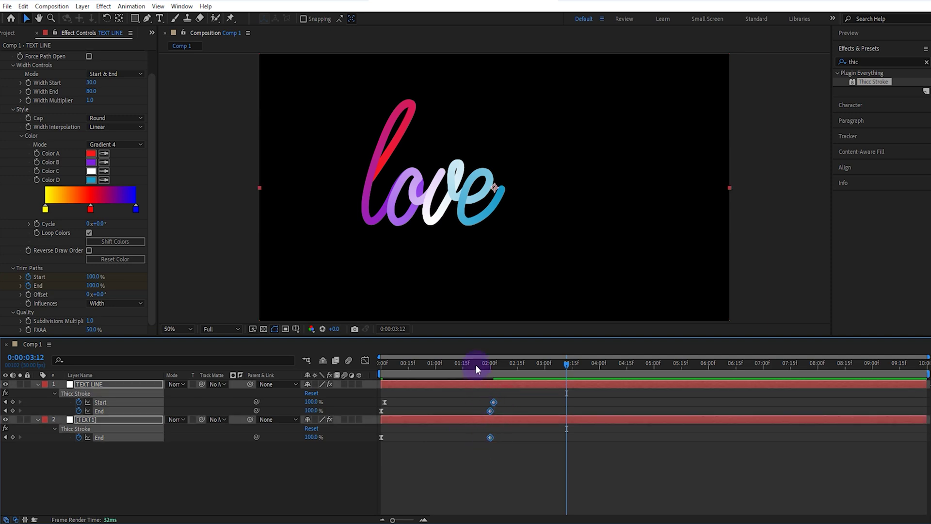
Step: Preview how the word "love" finishes drawing with the linear closing keyframes
drag(475, 365, 370, 402)
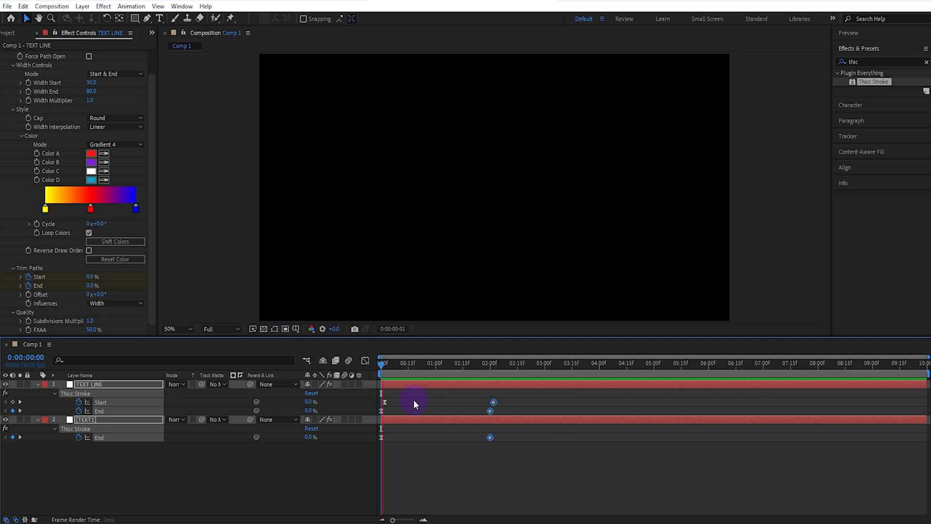
key(space)
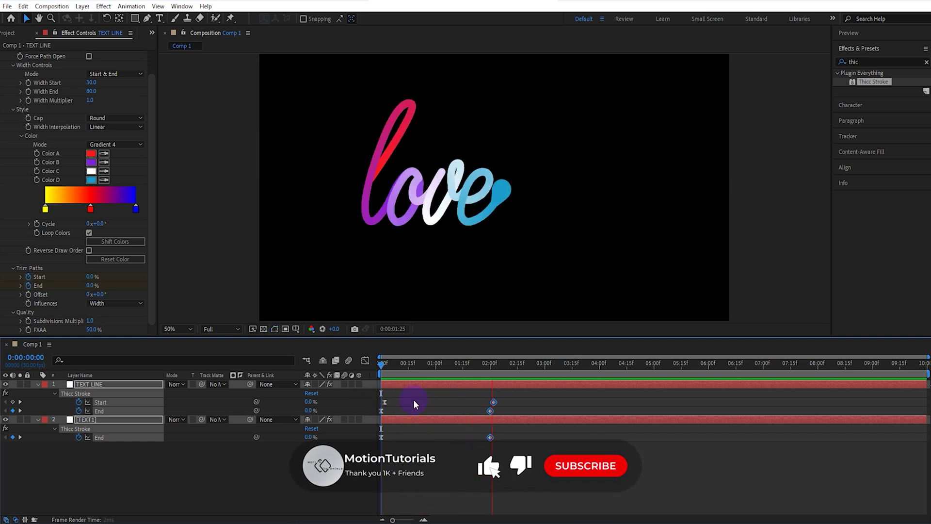
key(space)
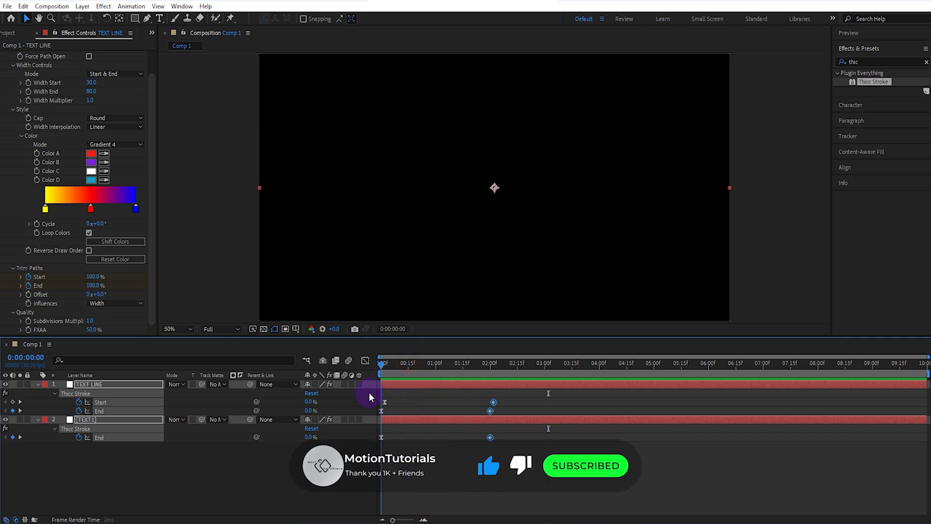
key(space)
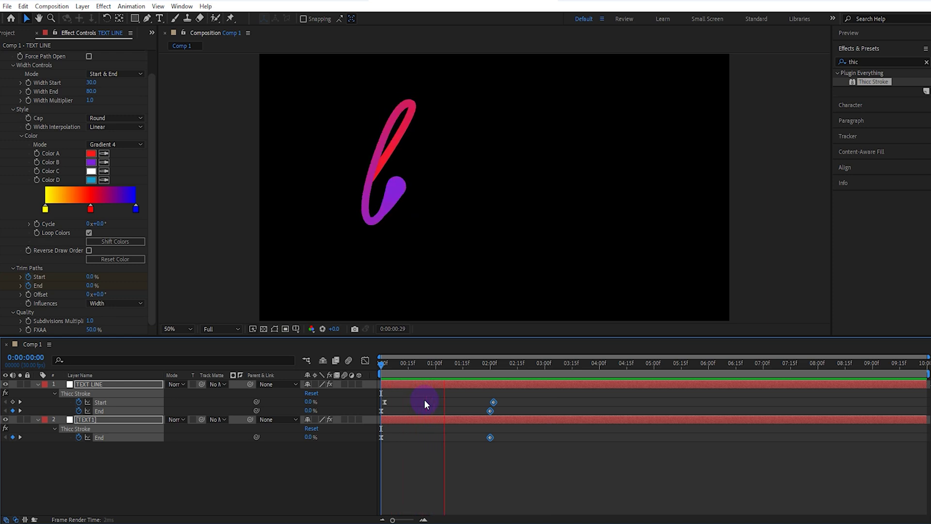
click(414, 389)
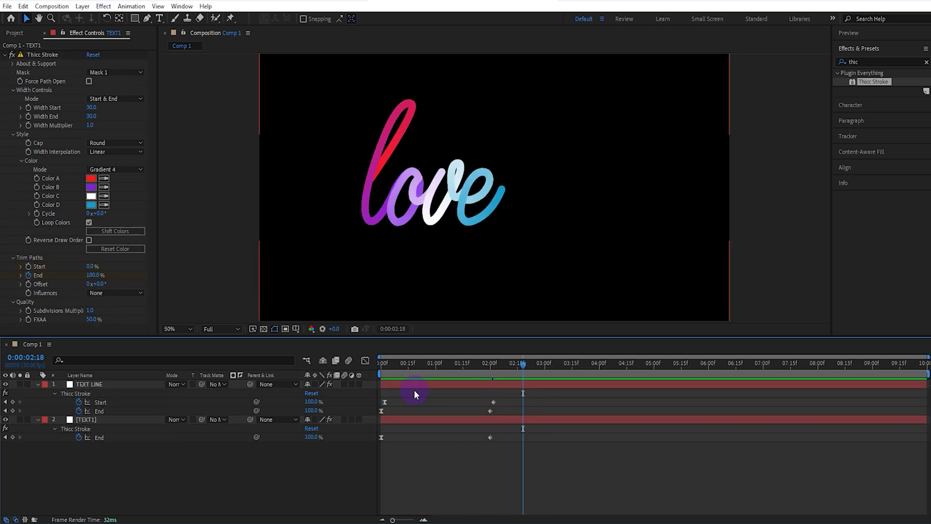
Step: Collapse the TEXT LINE and TEXT1 layers and duplicate both of them
click(37, 419)
click(37, 383)
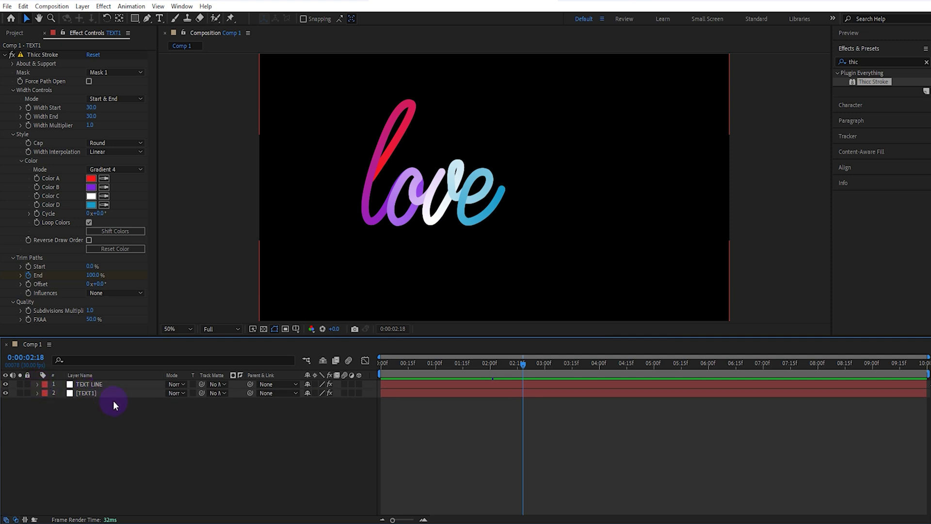
drag(113, 400, 108, 389)
key(ctrl+d)
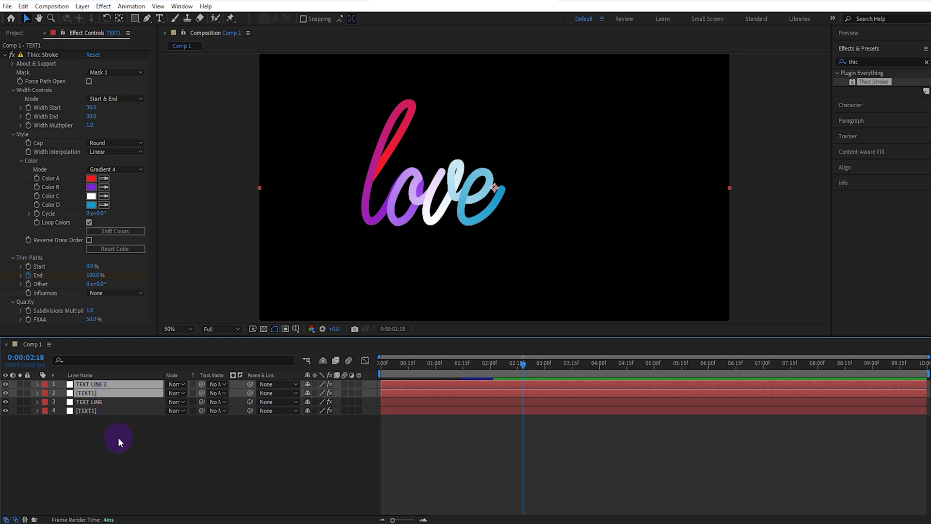
Step: Set the Thicc Stroke mask to Mask 2 on the duplicated TEXT1 and TEXT LINE 2 layers
click(115, 393)
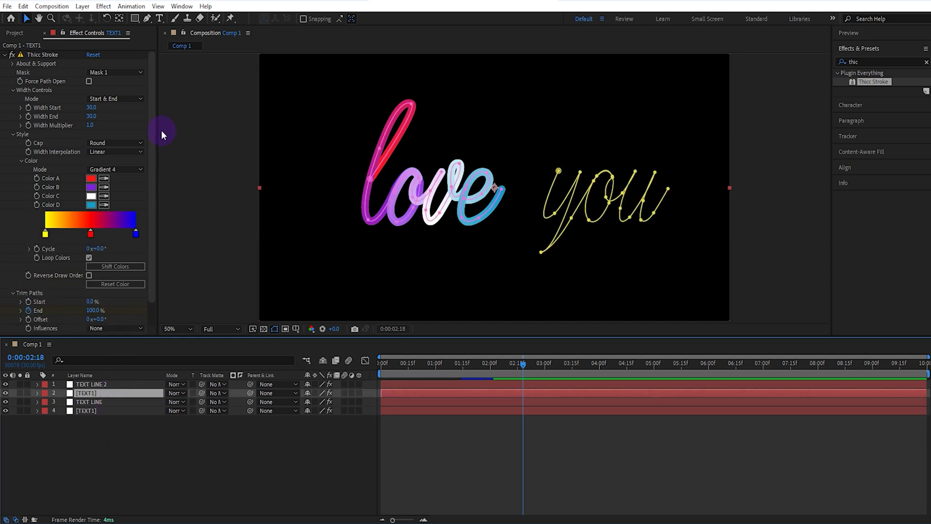
click(132, 73)
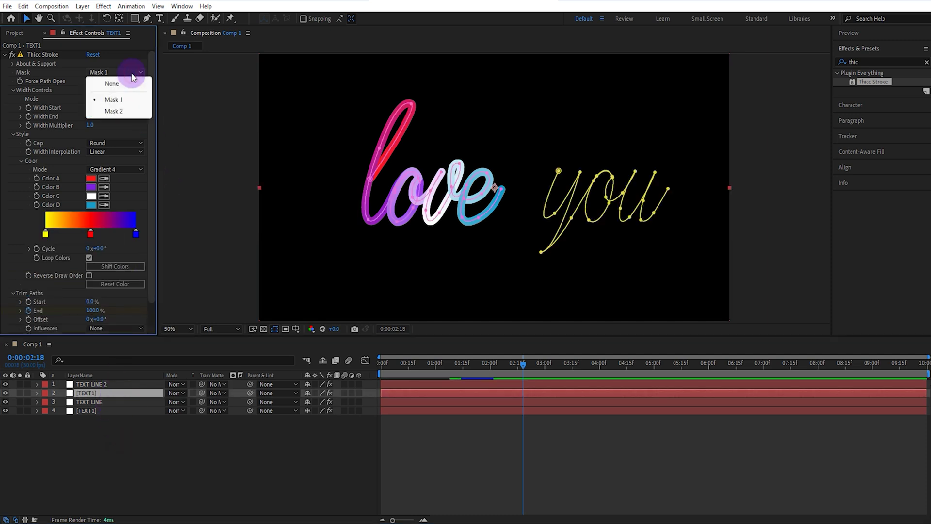
click(120, 113)
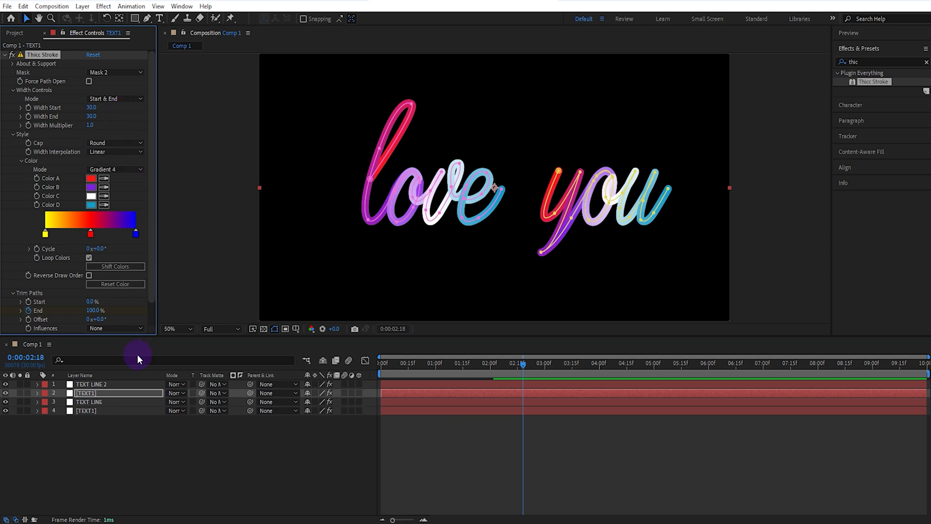
click(124, 383)
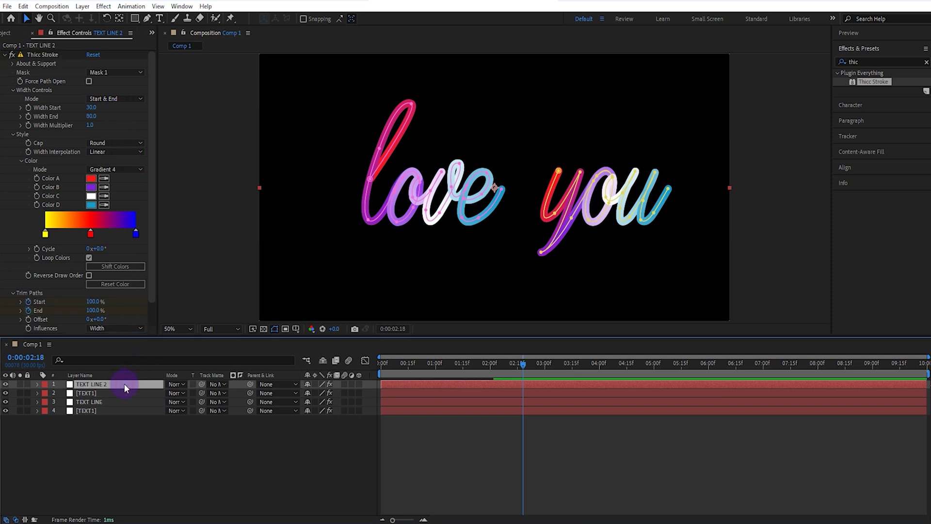
click(125, 75)
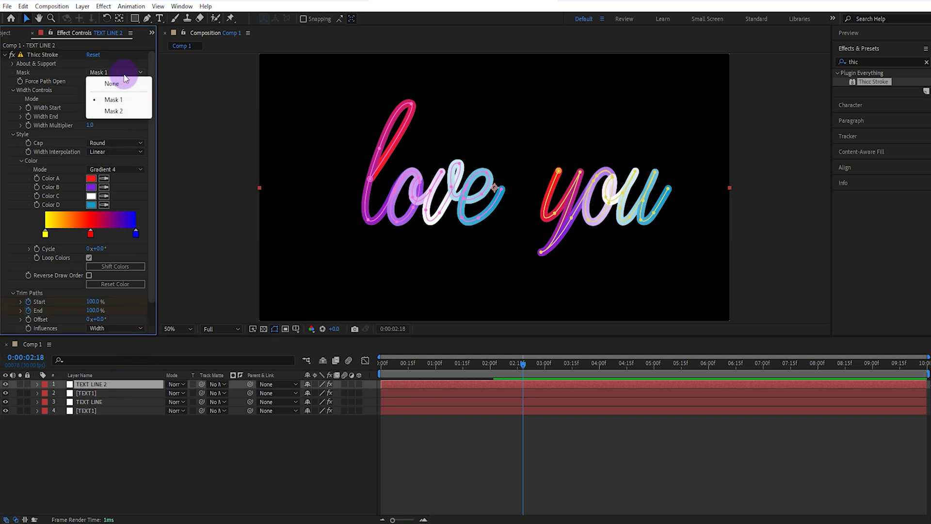
click(118, 112)
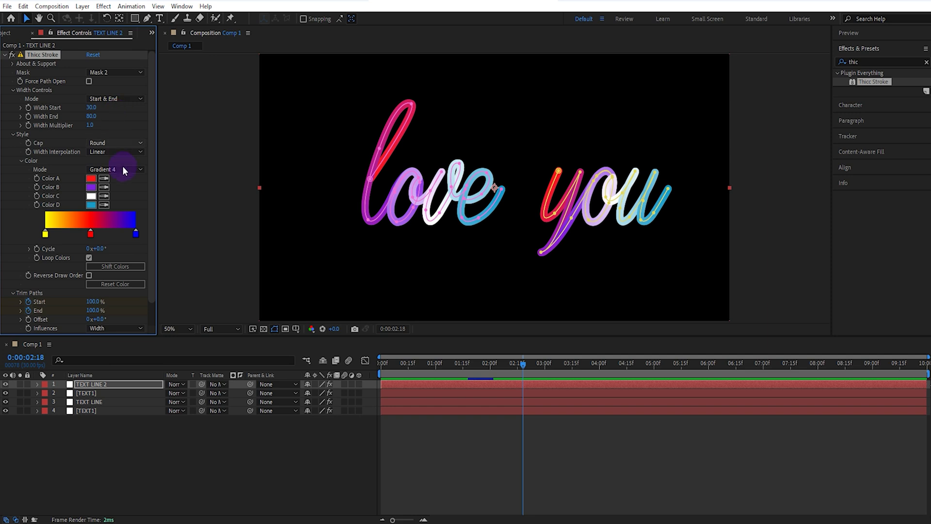
Step: Shift the duplicated TEXT LINE 2 and TEXT1 layers so that both start at 0:00:02:00
shift+click(113, 392)
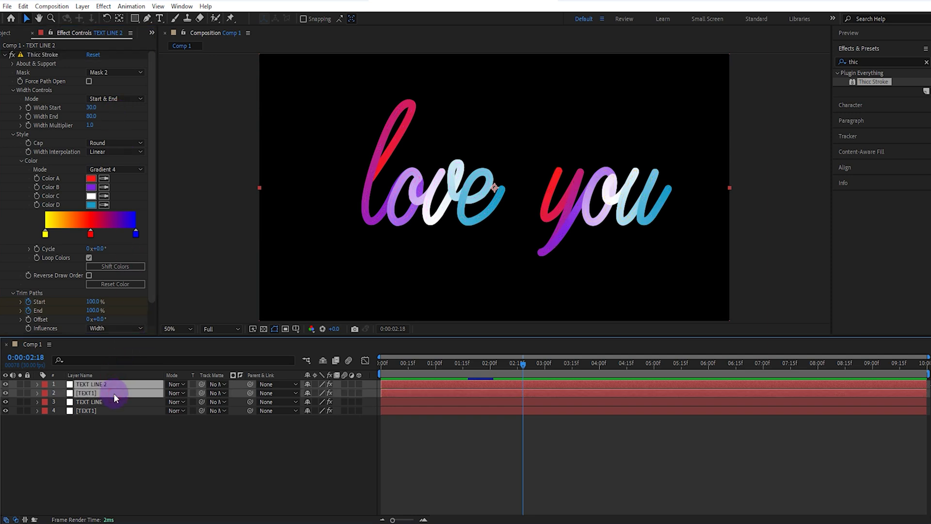
key(u)
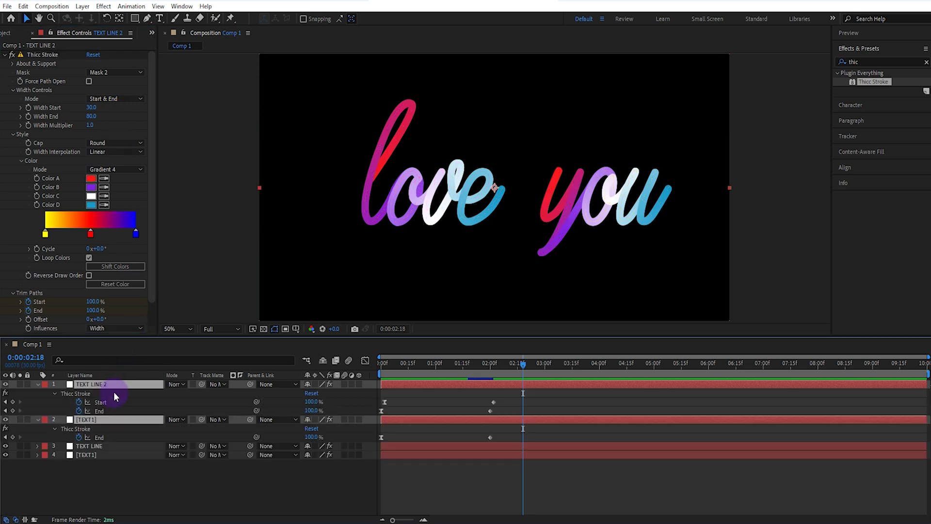
click(492, 362)
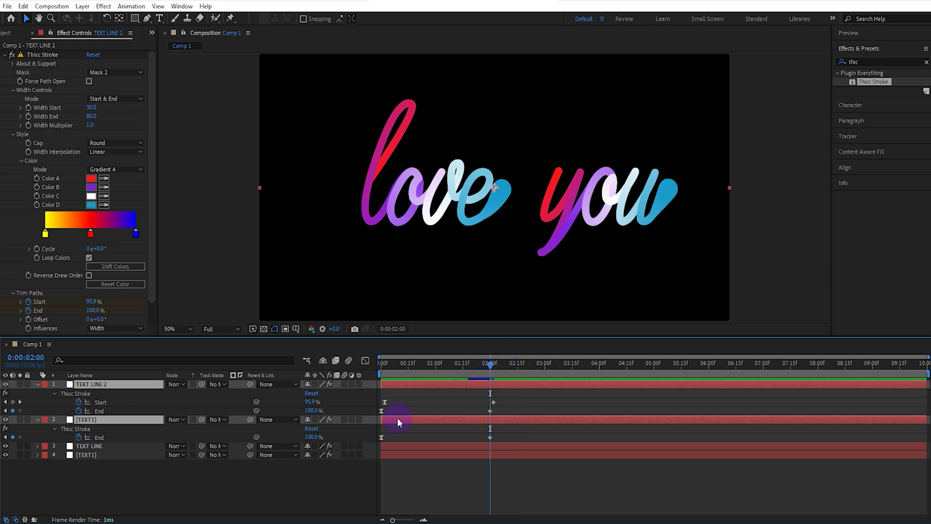
drag(398, 420, 494, 420)
Step: Easy-ease the closing Start and End keyframes on both duplicated layers and reshape their speed curves to peak around 3 seconds
drag(624, 403, 591, 435)
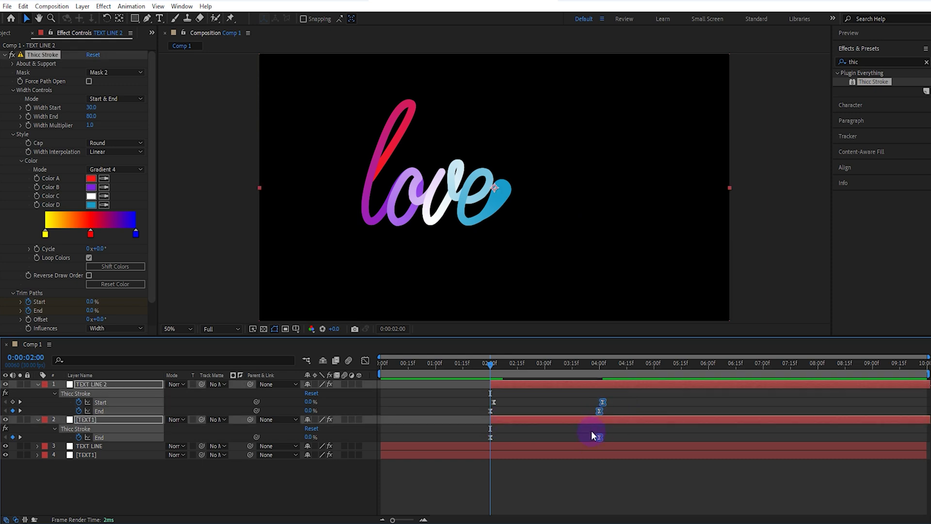
key(F9)
drag(635, 397, 488, 441)
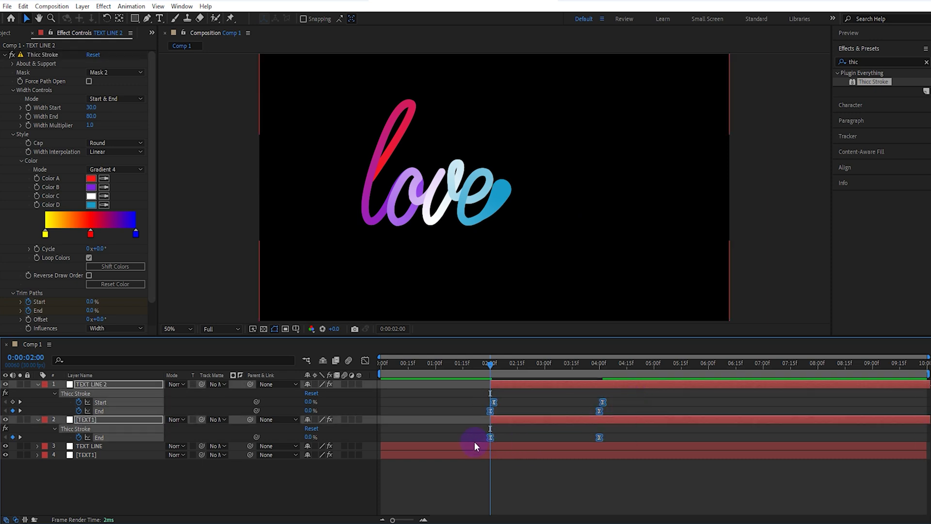
click(365, 360)
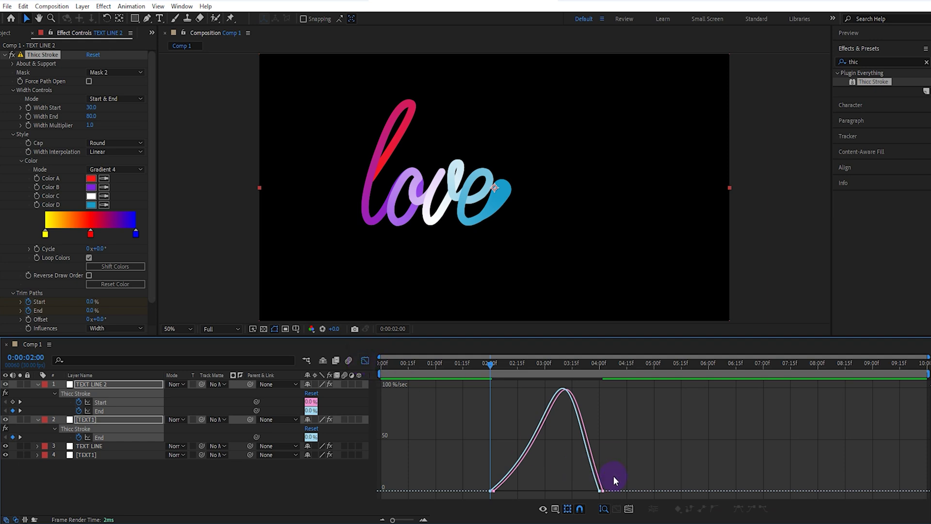
drag(585, 495, 566, 487)
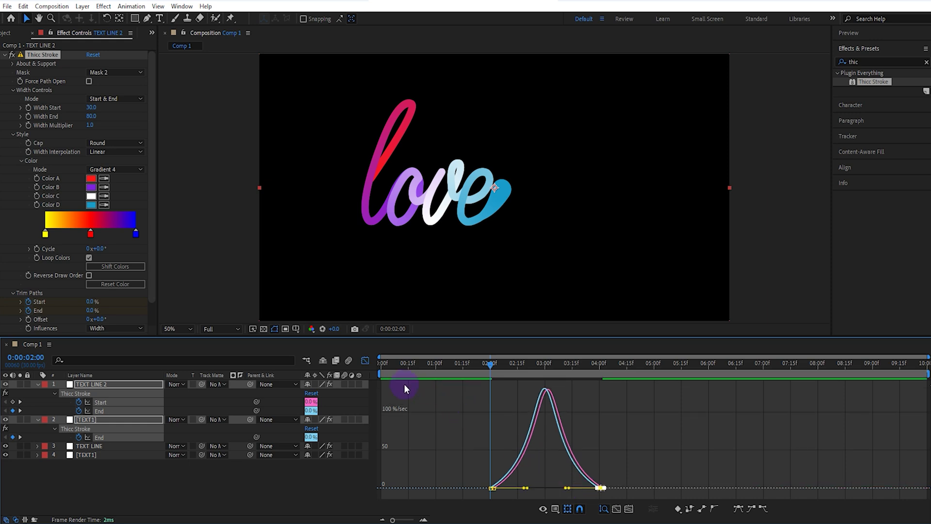
click(365, 361)
Step: Convert the opening Start and End keyframes around 2 seconds on both duplicated layers to linear interpolation
drag(515, 397, 473, 435)
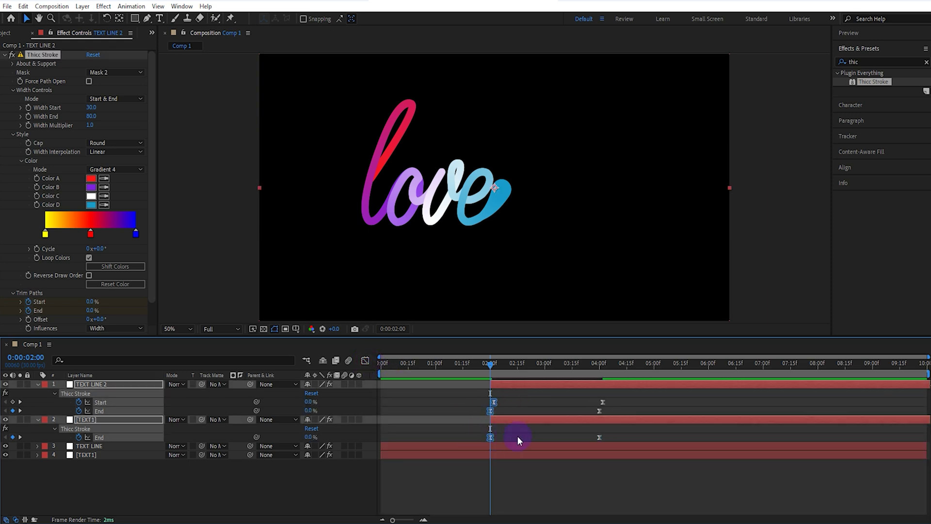
ctrl+click(491, 436)
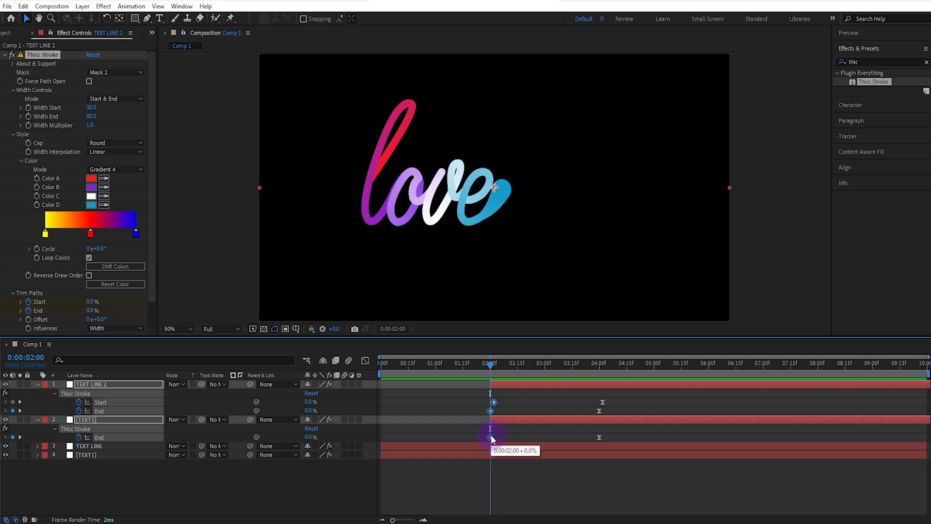
Step: End the work area at 0:00:05:15 and preview the "love you" animation from the beginning
click(680, 364)
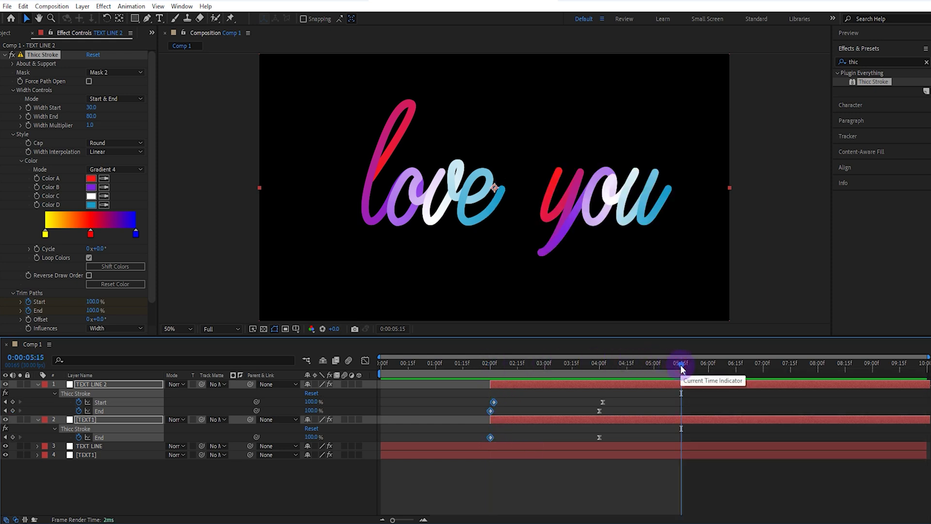
drag(487, 363, 322, 387)
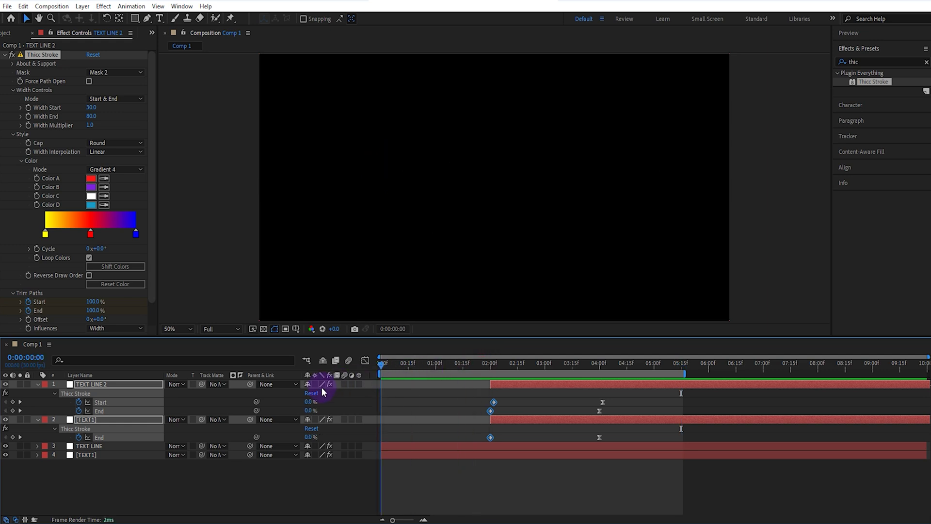
key(space)
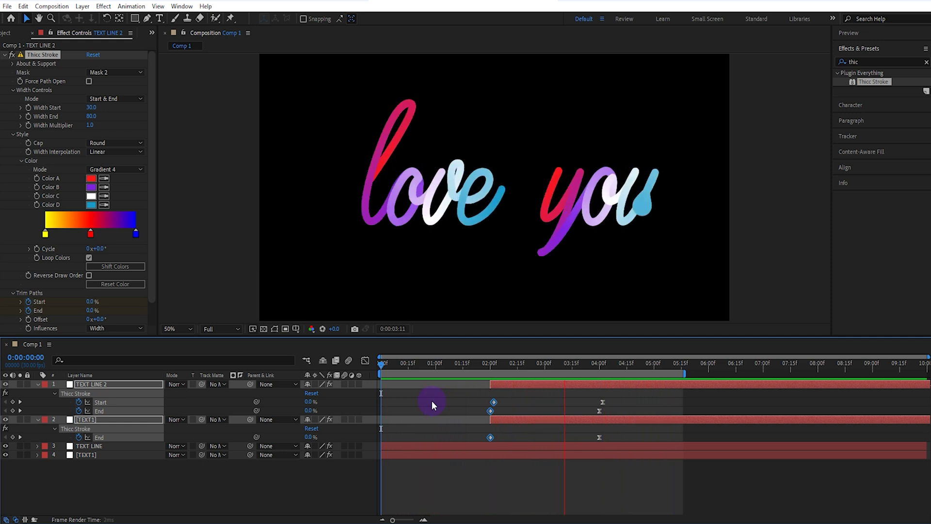
key(space)
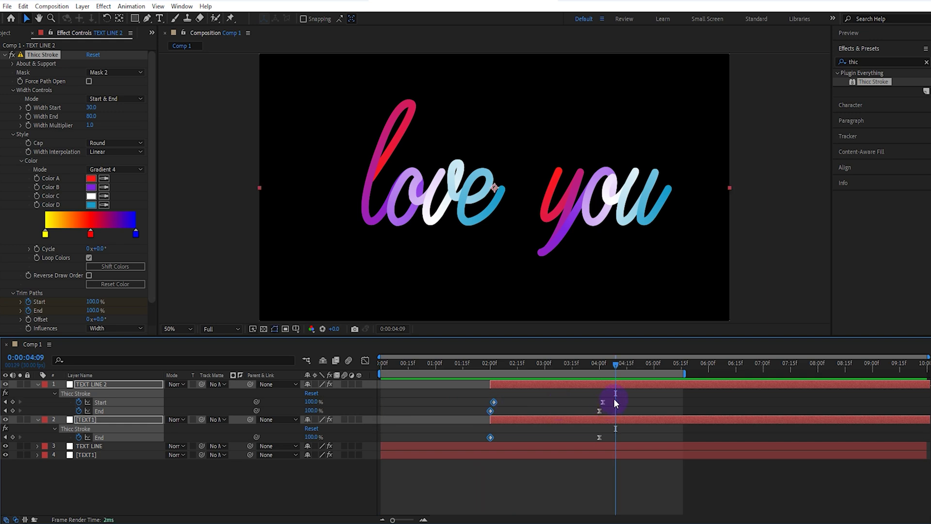
Step: Keyframe Width End on TEXT LINE 2 at 0:00:03:27, then set it to 0 at 0:00:04:02
click(593, 363)
click(28, 117)
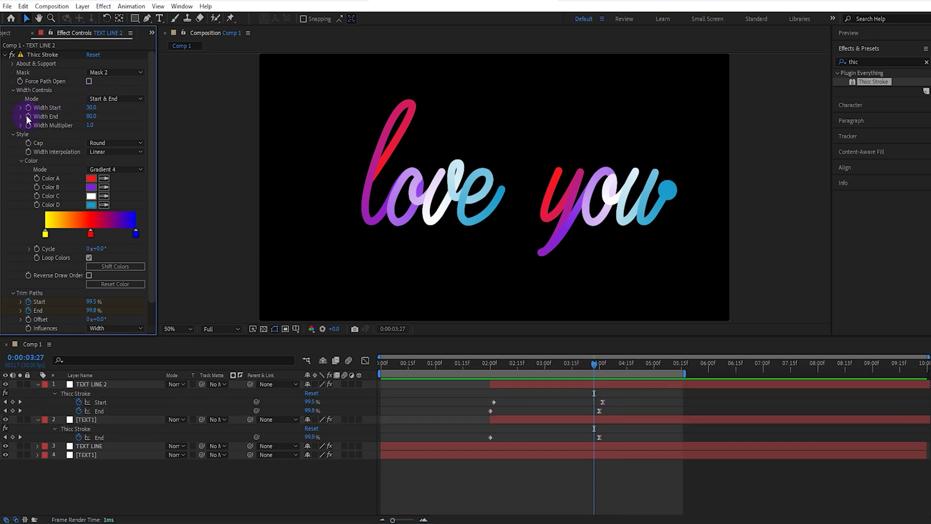
click(602, 366)
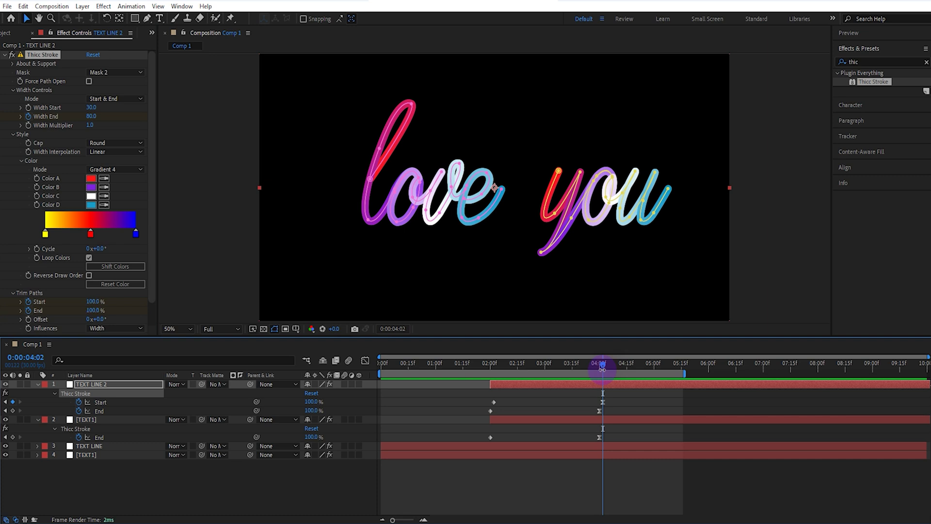
click(93, 115)
text(0)
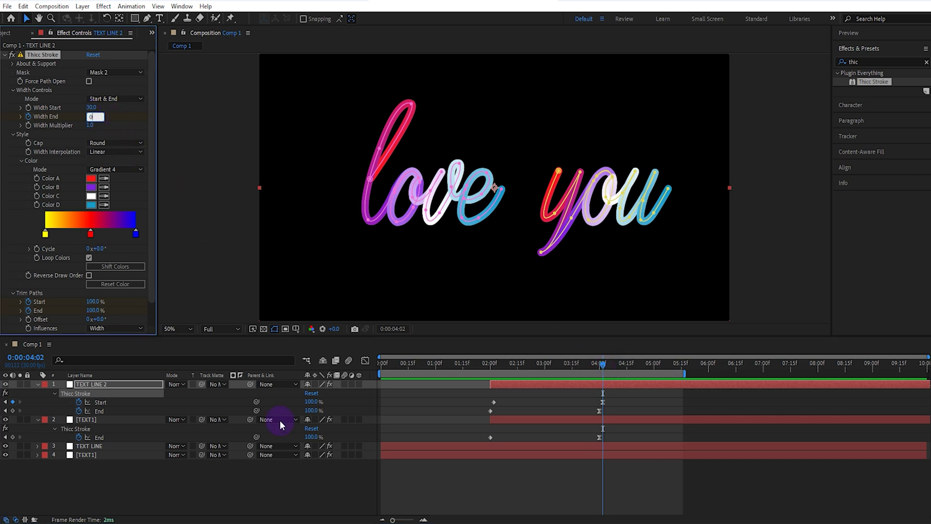
click(304, 482)
click(304, 482)
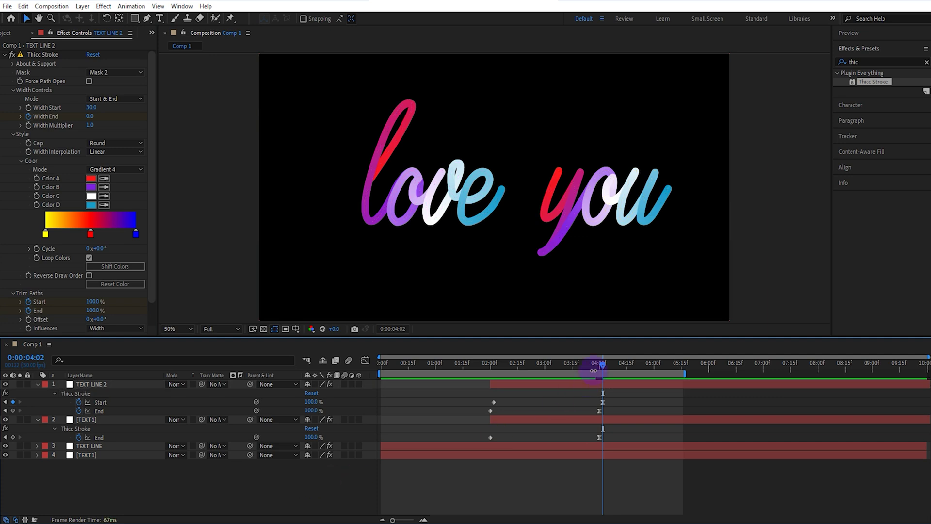
Step: Preview the complete "love you" animation from the start with the leading line's width shrinking at the end
drag(601, 362, 335, 409)
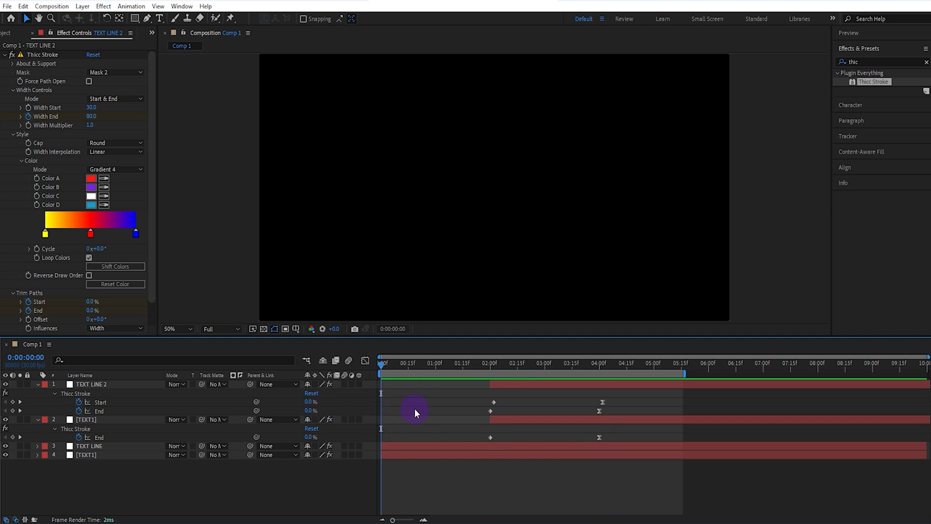
key(space)
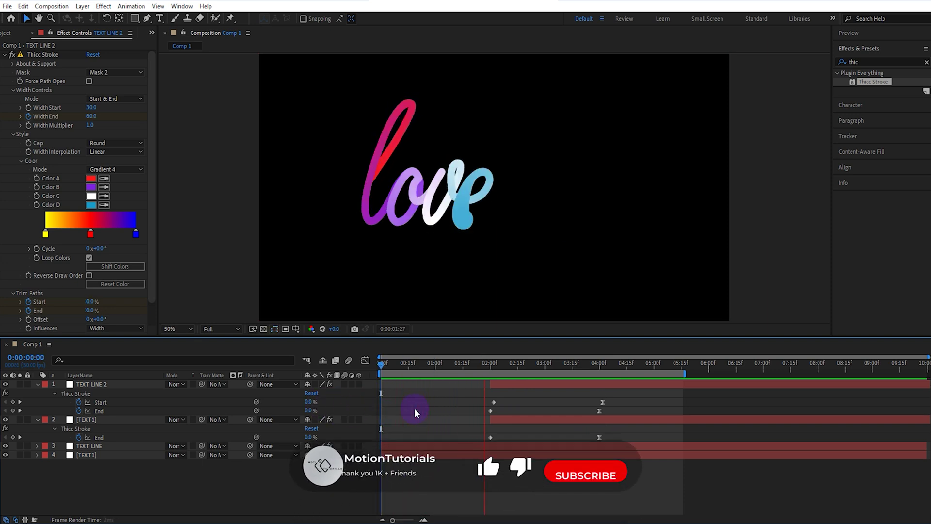